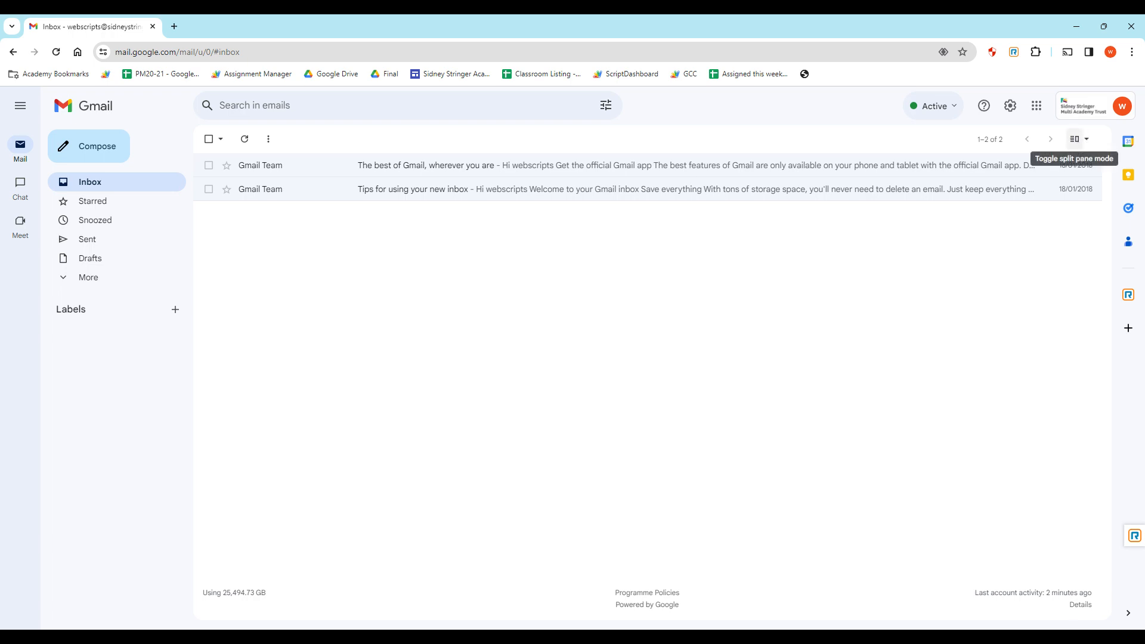
# Switch to vertical split view and read both welcome emails in the reading pane.
pyautogui.click(1074, 139)
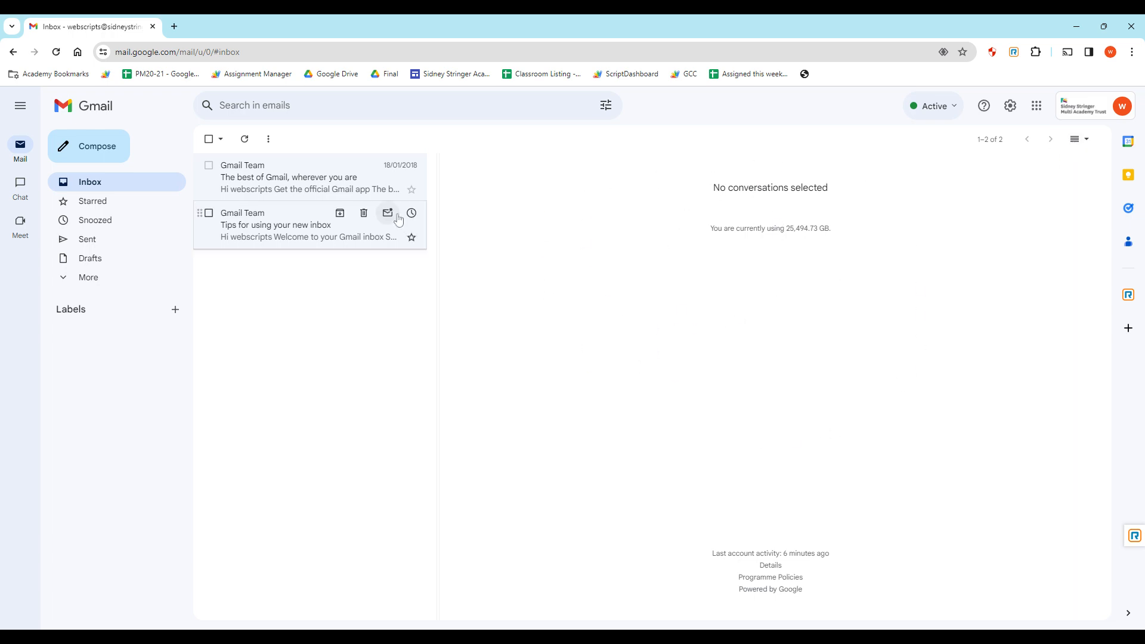
pyautogui.click(281, 177)
pyautogui.click(282, 212)
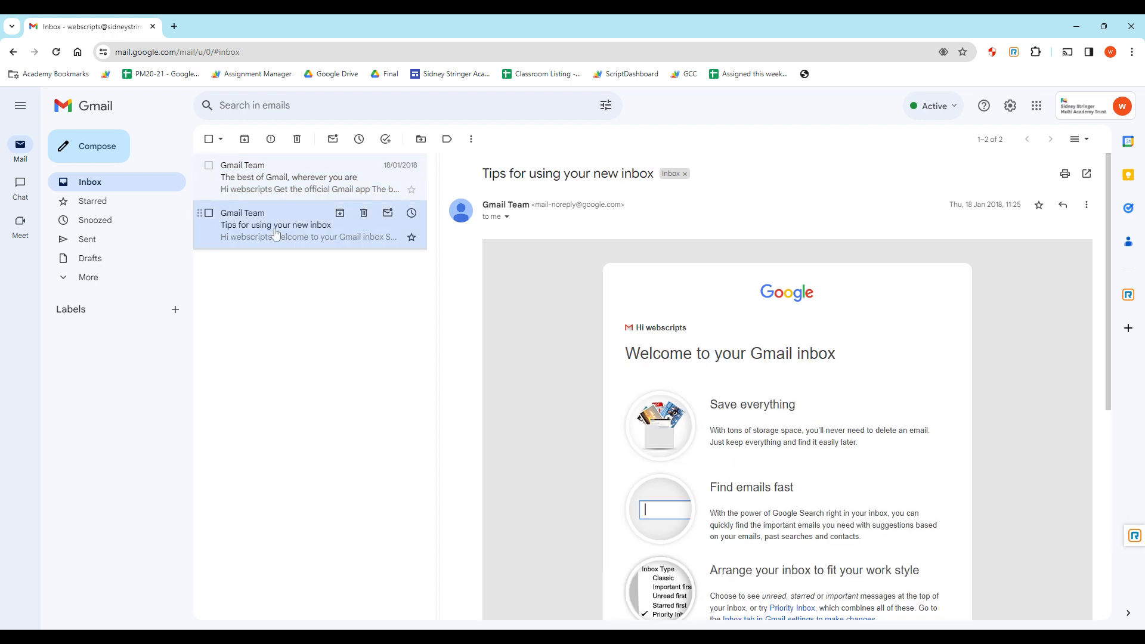
pyautogui.click(280, 189)
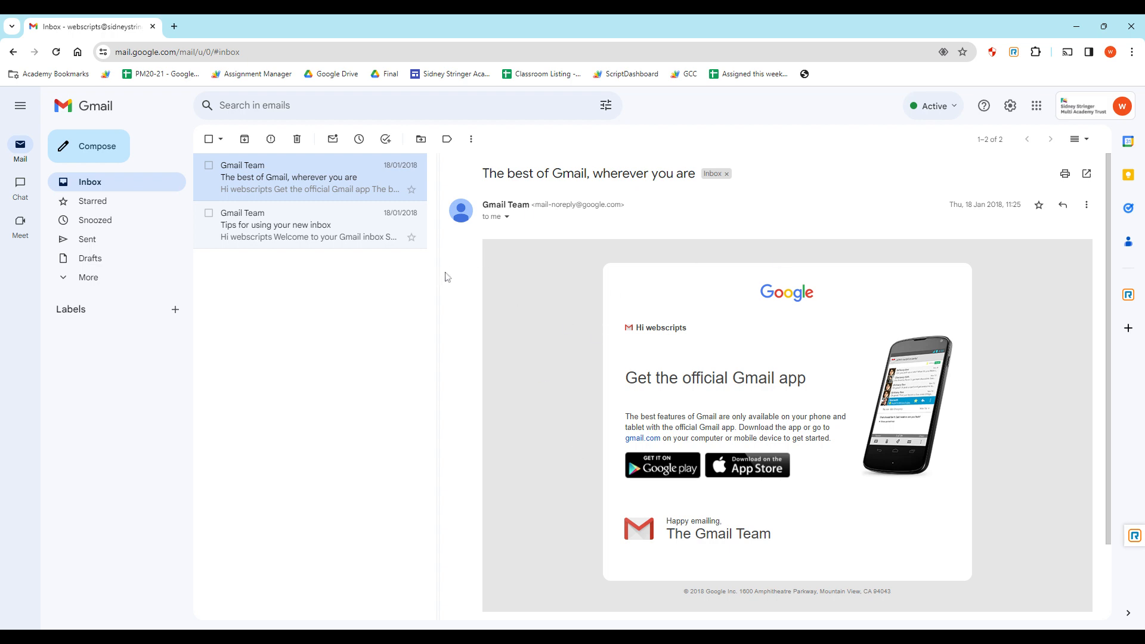
# Drag the pane divider to widen the message list, then start a new message.
pyautogui.moveTo(440, 278); pyautogui.dragTo(404, 298)
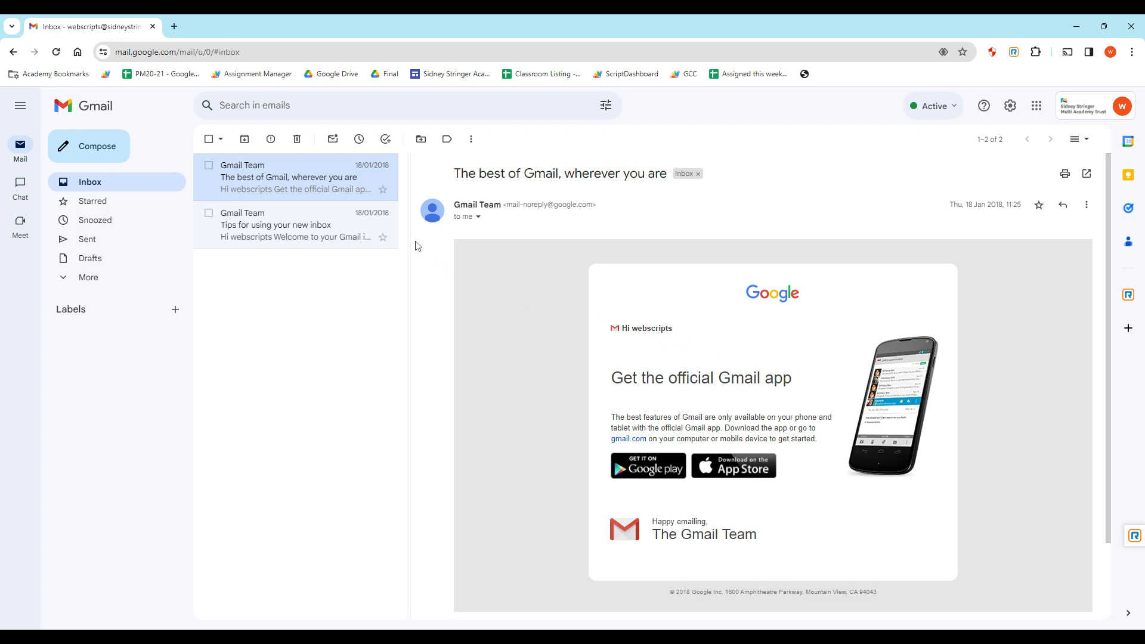
pyautogui.moveTo(411, 243); pyautogui.dragTo(316, 260)
pyautogui.click(97, 150)
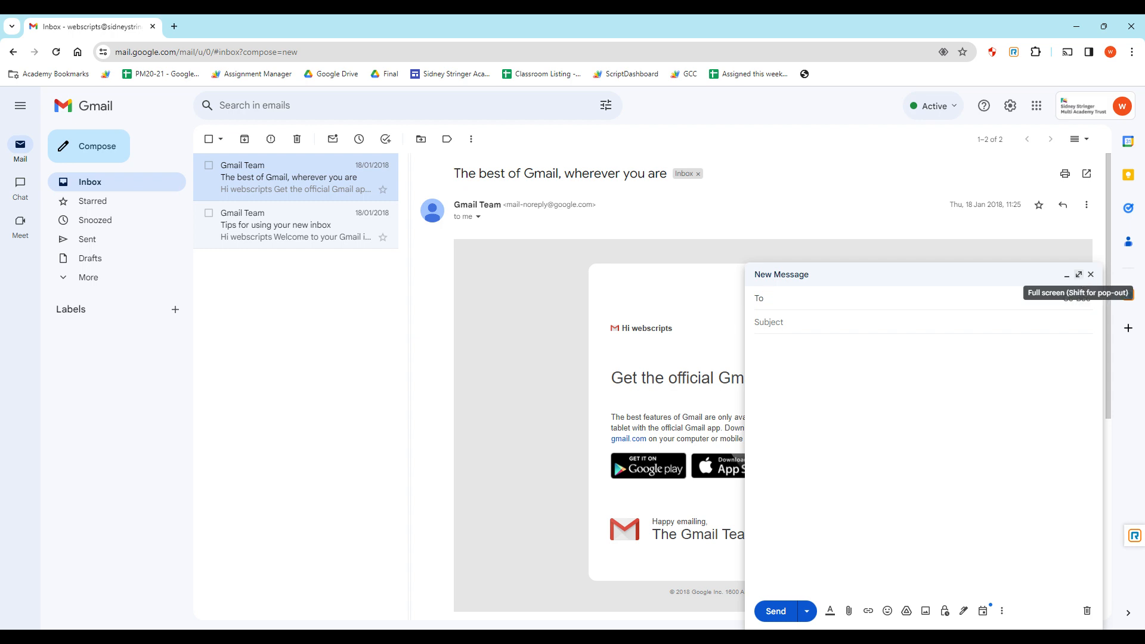
# Go full screen, add the suggested colleague as the To recipient, and show Cc and Bcc fields.
pyautogui.click(1077, 276)
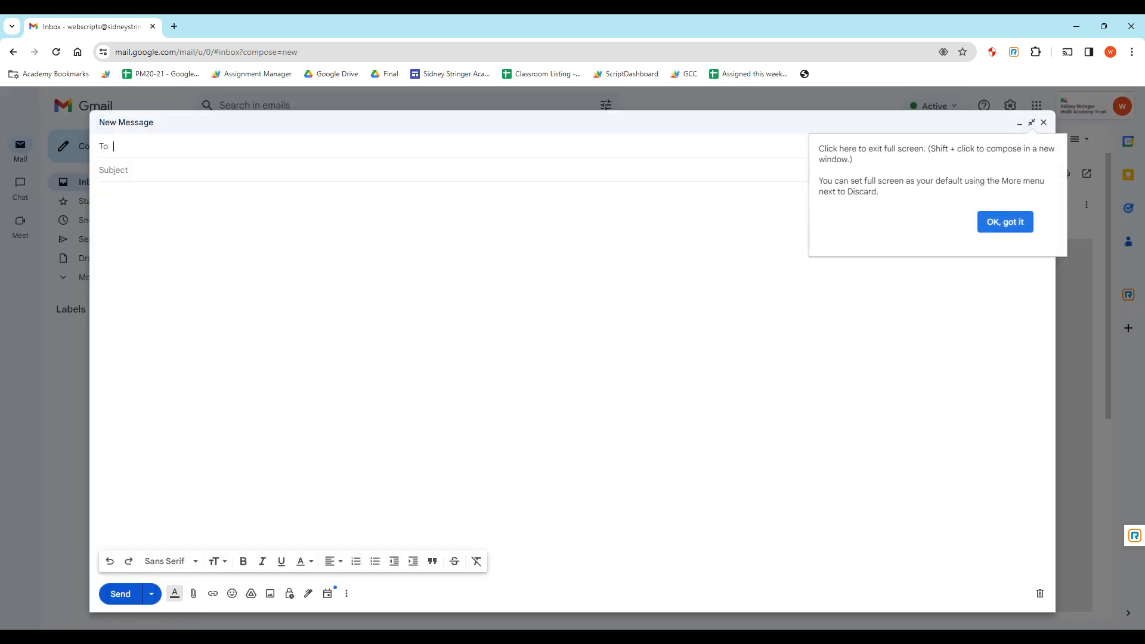
pyautogui.click(1007, 223)
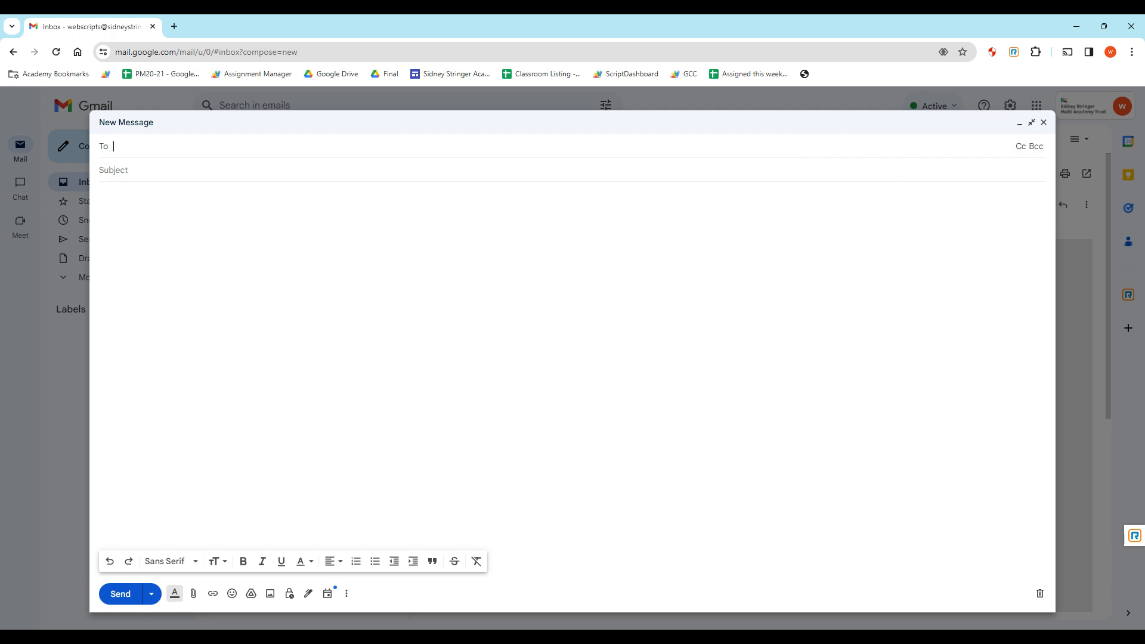
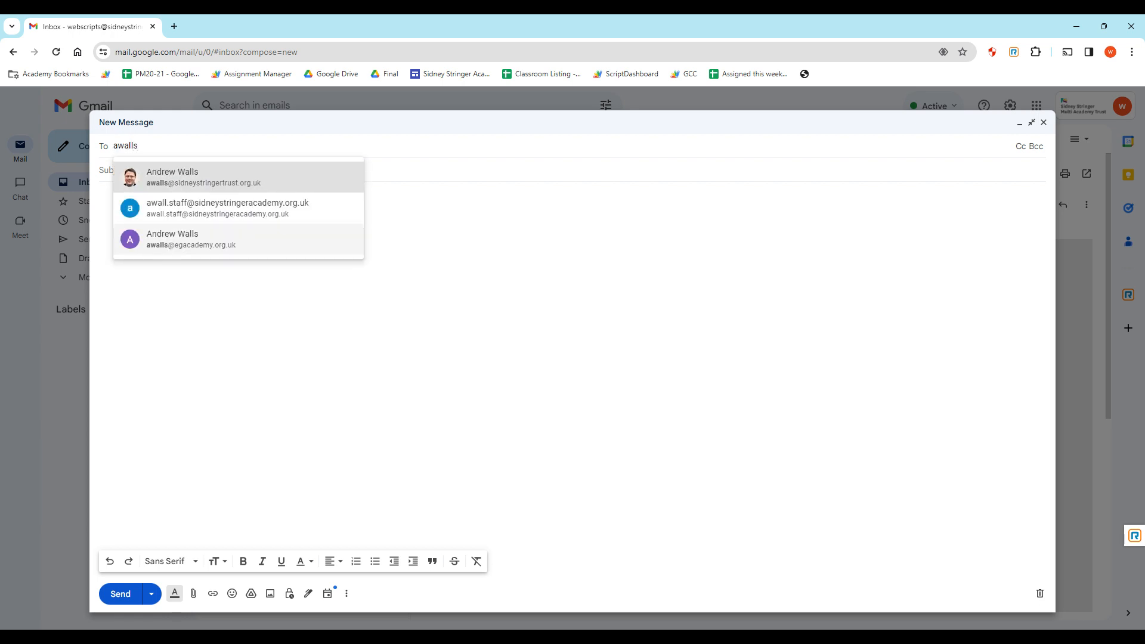
pyautogui.press('Return')
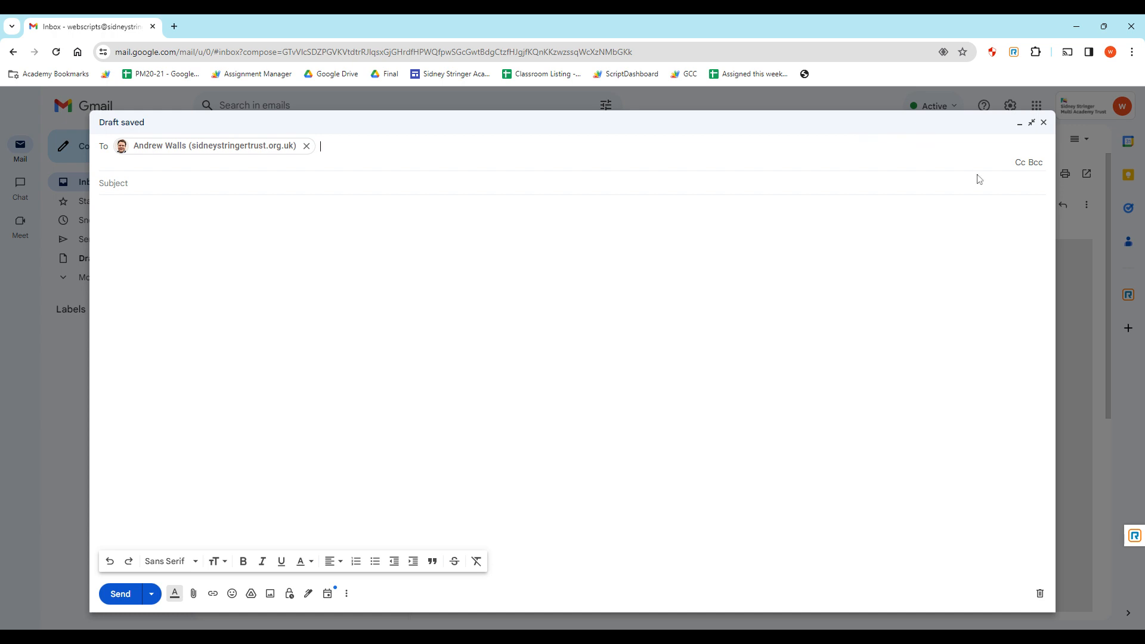
pyautogui.click(1020, 164)
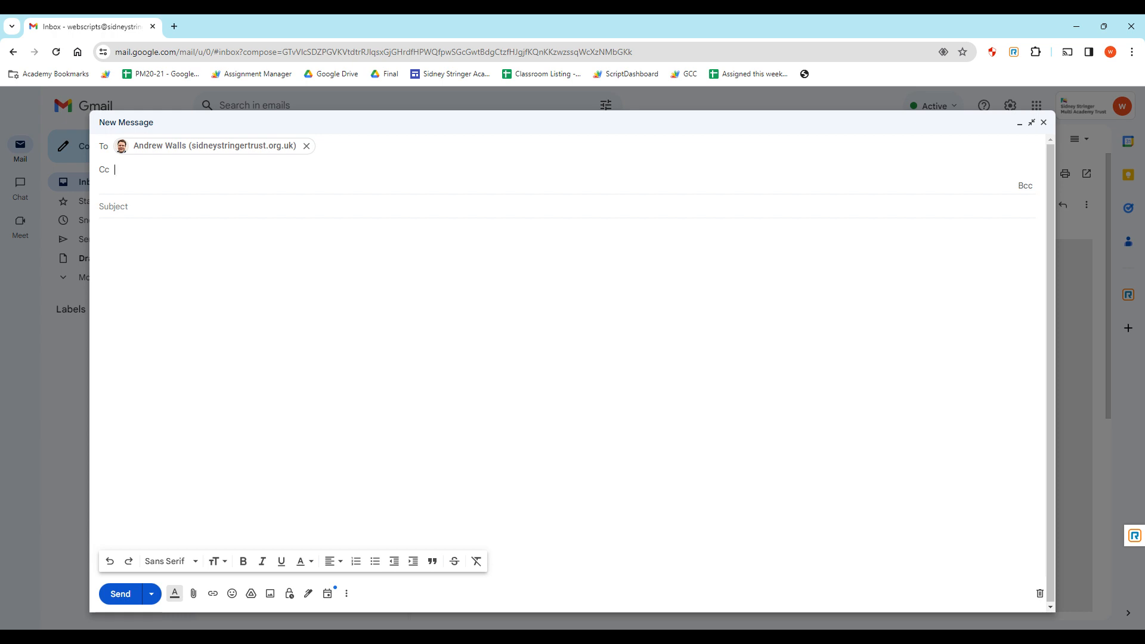
pyautogui.click(1024, 185)
pyautogui.click(136, 218)
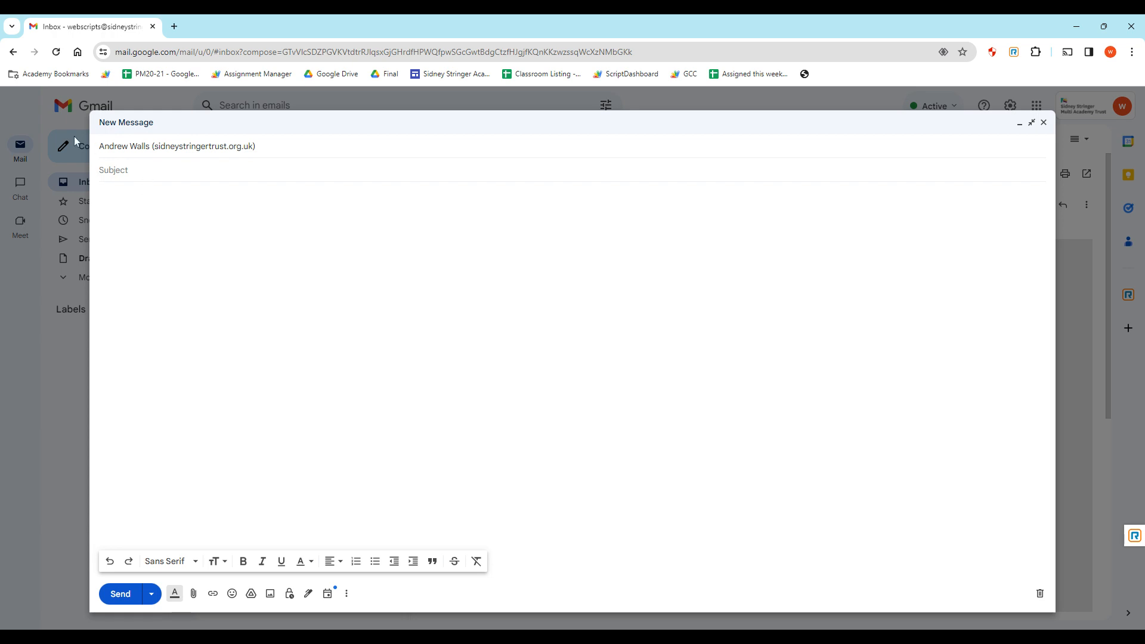
# Enter subject 'This is the subject of my email', a greeting, 'I'm just writing an email to you!' and a 'Best wishes,' sign-off with the sender's name.
pyautogui.write('This is the subject of my email')
pyautogui.press('Tab')
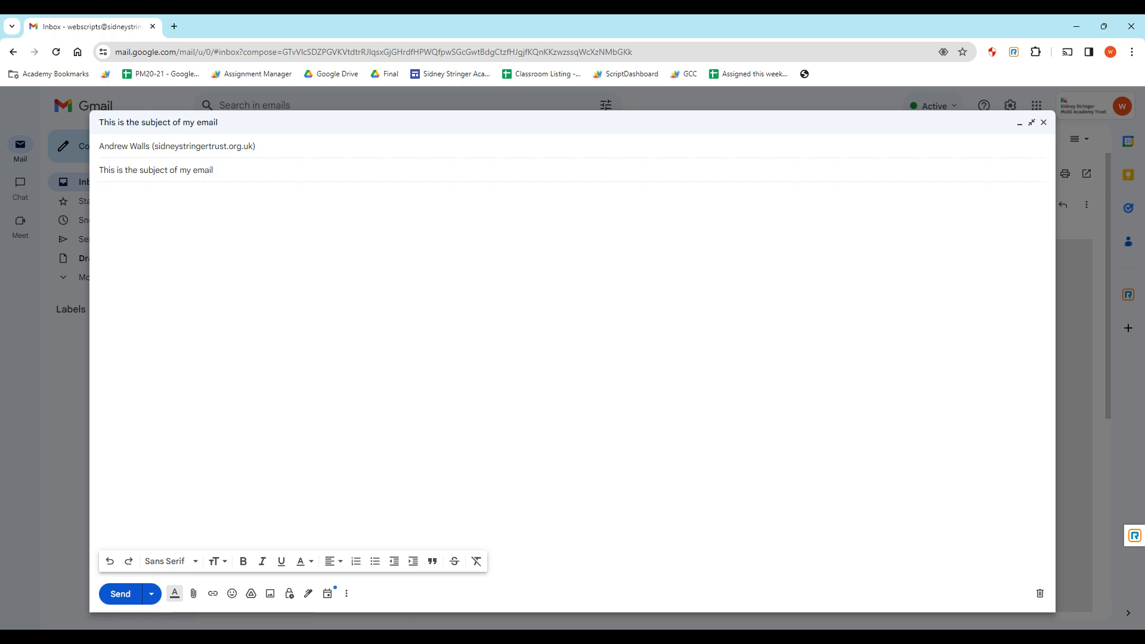
pyautogui.write('H')
pyautogui.write('Andrew,  ')
pyautogui.write("I'm just wr")
pyautogui.write('iting an email to you')
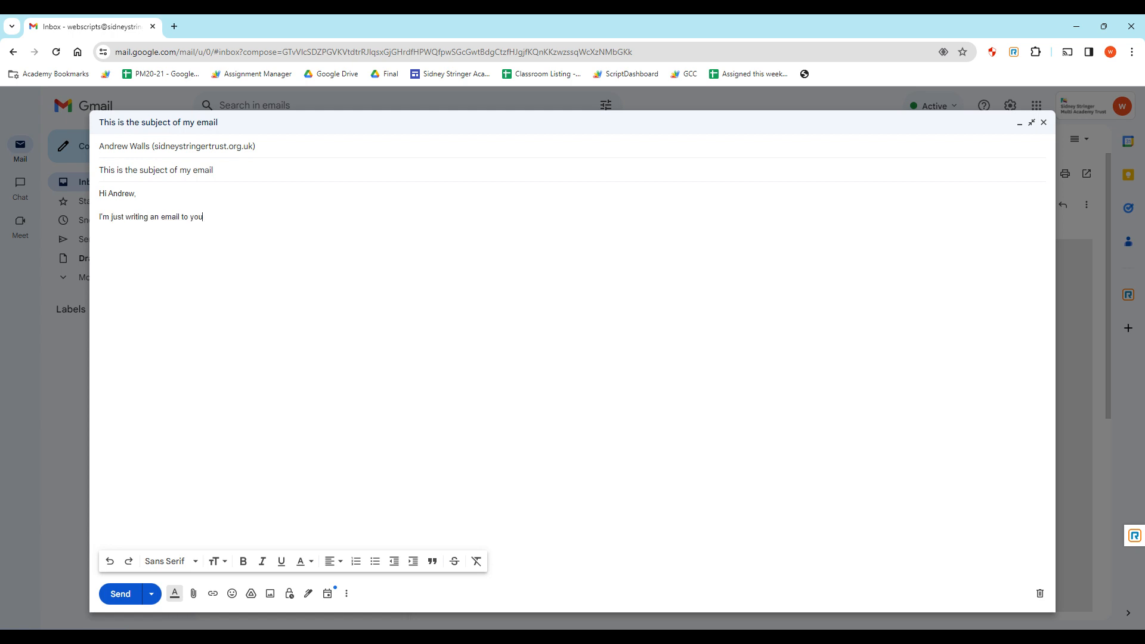
pyautogui.write('!')
pyautogui.press('Return')
pyautogui.press('Return')
pyautogui.write('Best wishes,')
pyautogui.press('Return')
pyautogui.write('Andrew')
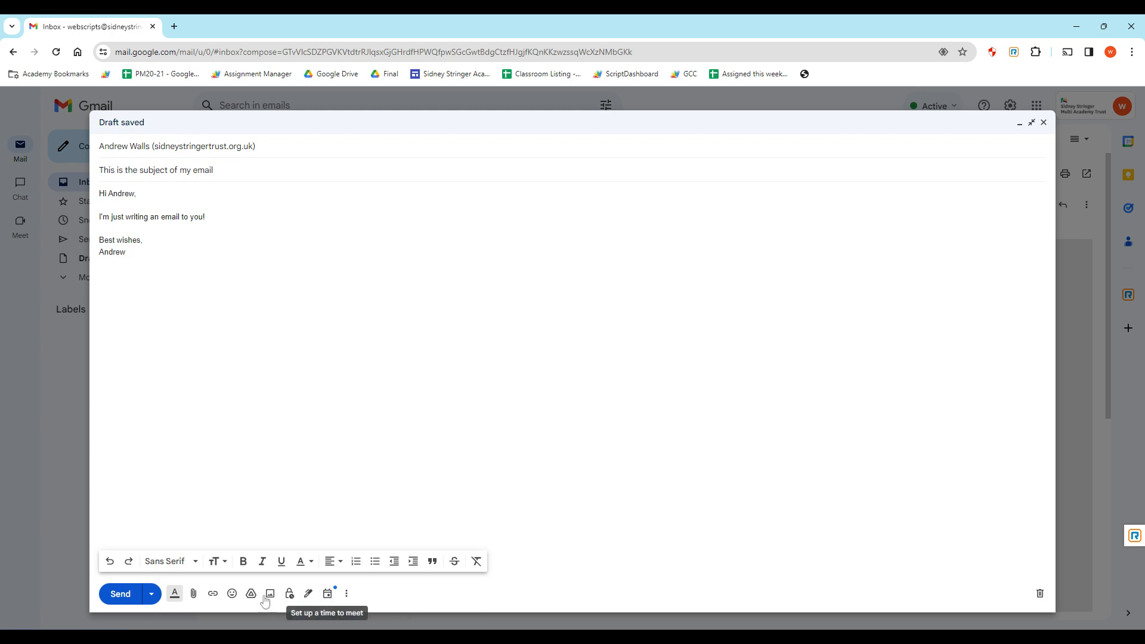
# Try the attach-file option, then insert a blank line above the sign-off.
pyautogui.click(194, 596)
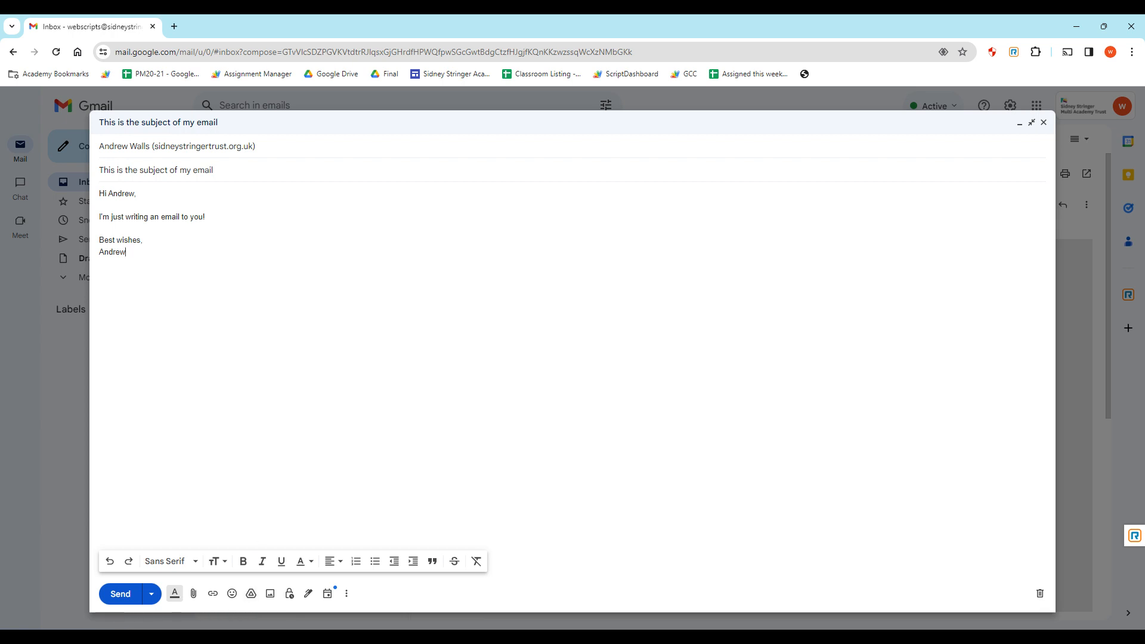
pyautogui.press('Up')
pyautogui.press('Home')
pyautogui.press('Return')
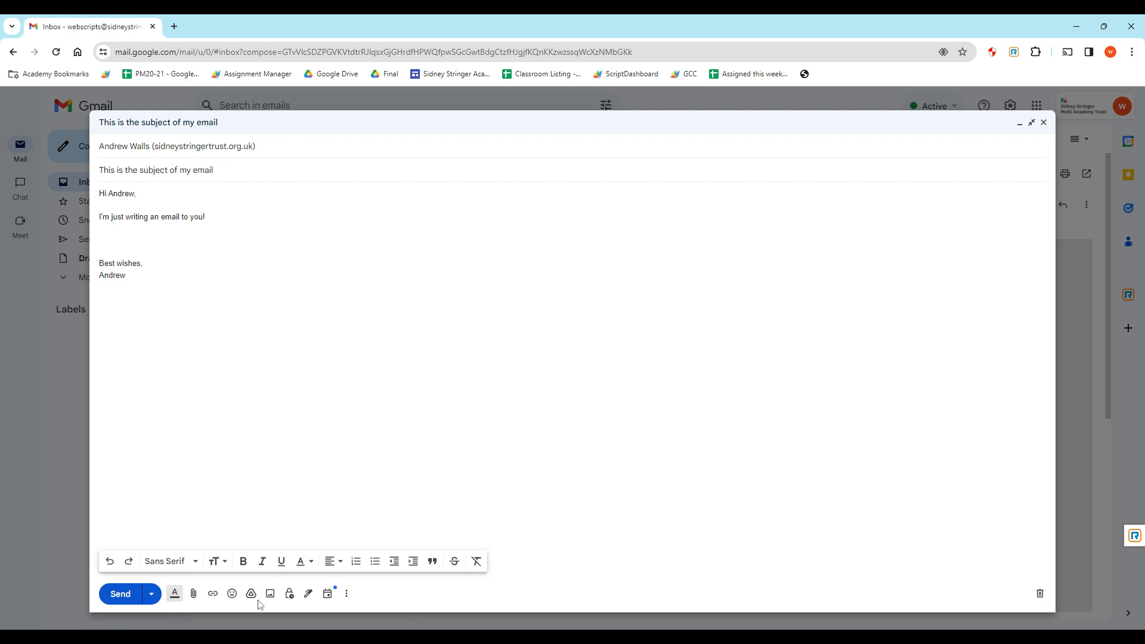
# Insert the G Suite User Usage Report sheet from Google Drive as a link.
pyautogui.click(250, 594)
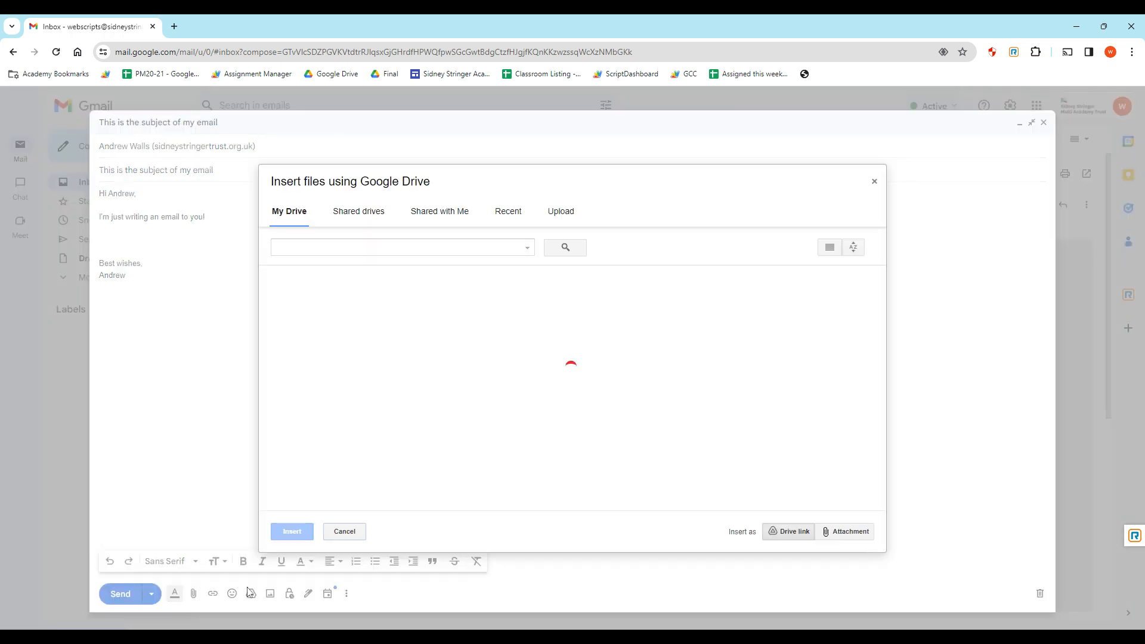
pyautogui.scroll(-10, 526, 421)
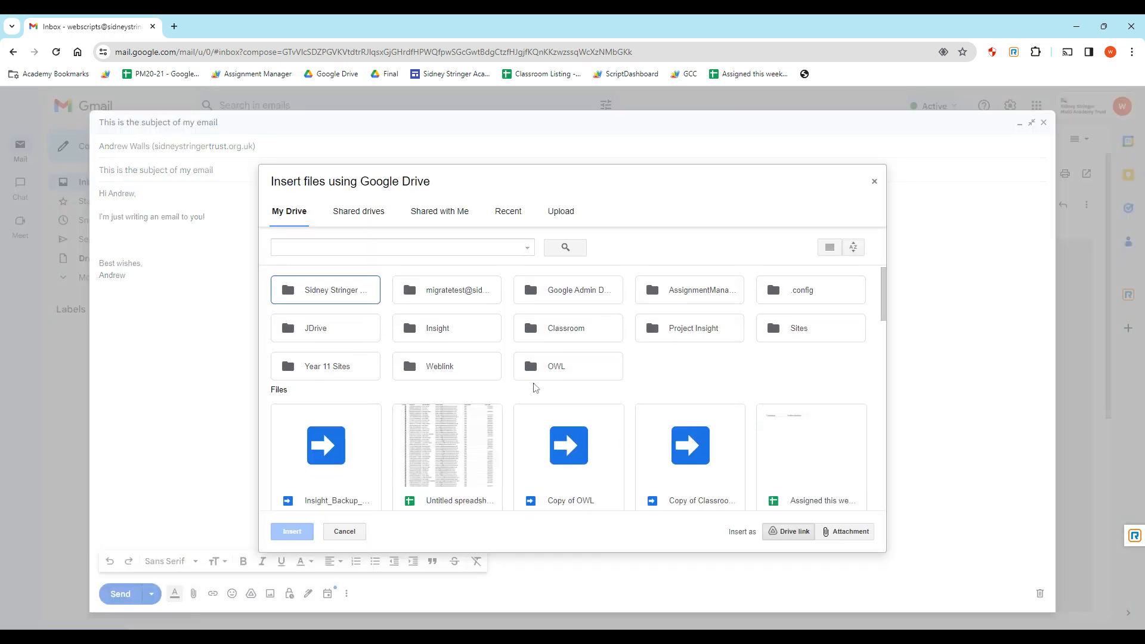
pyautogui.scroll(-5, 526, 422)
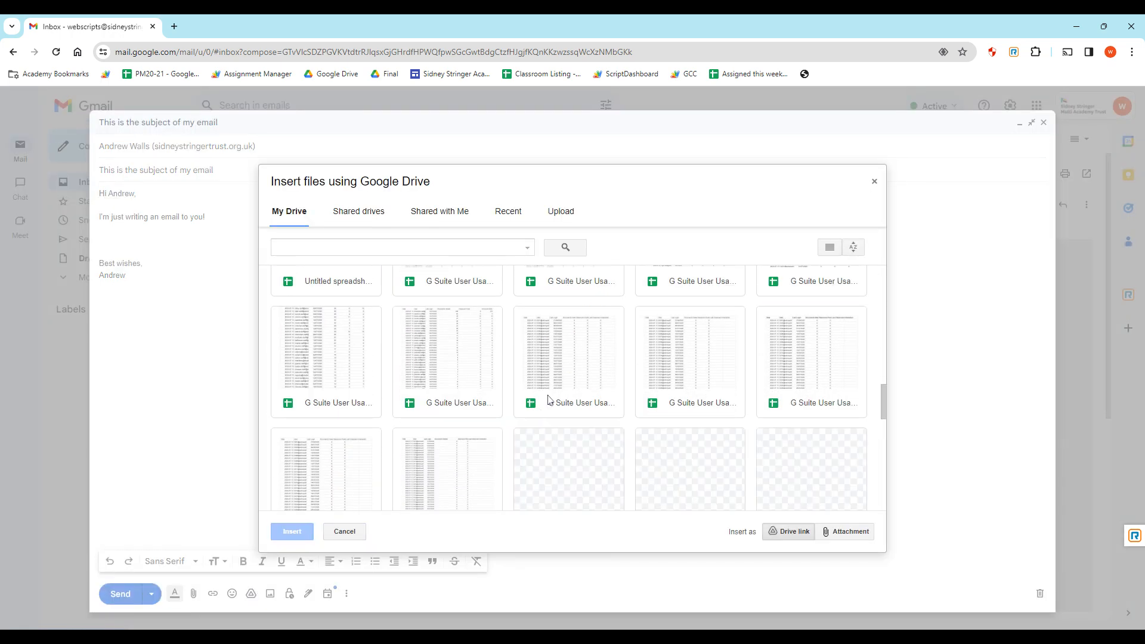
pyautogui.click(549, 395)
pyautogui.click(440, 397)
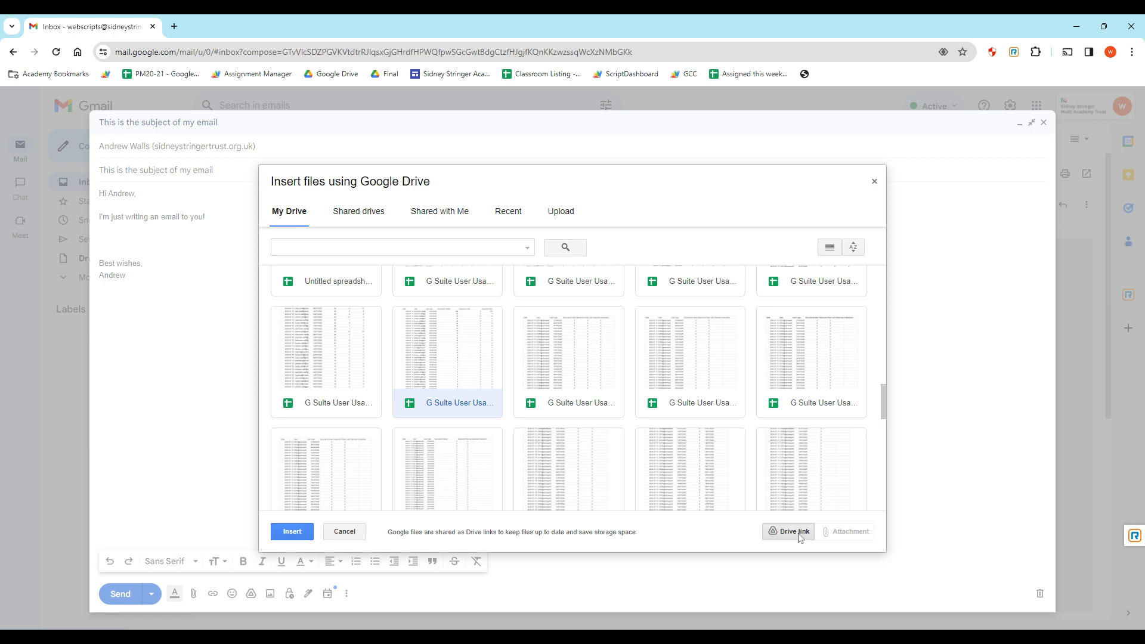
pyautogui.click(294, 532)
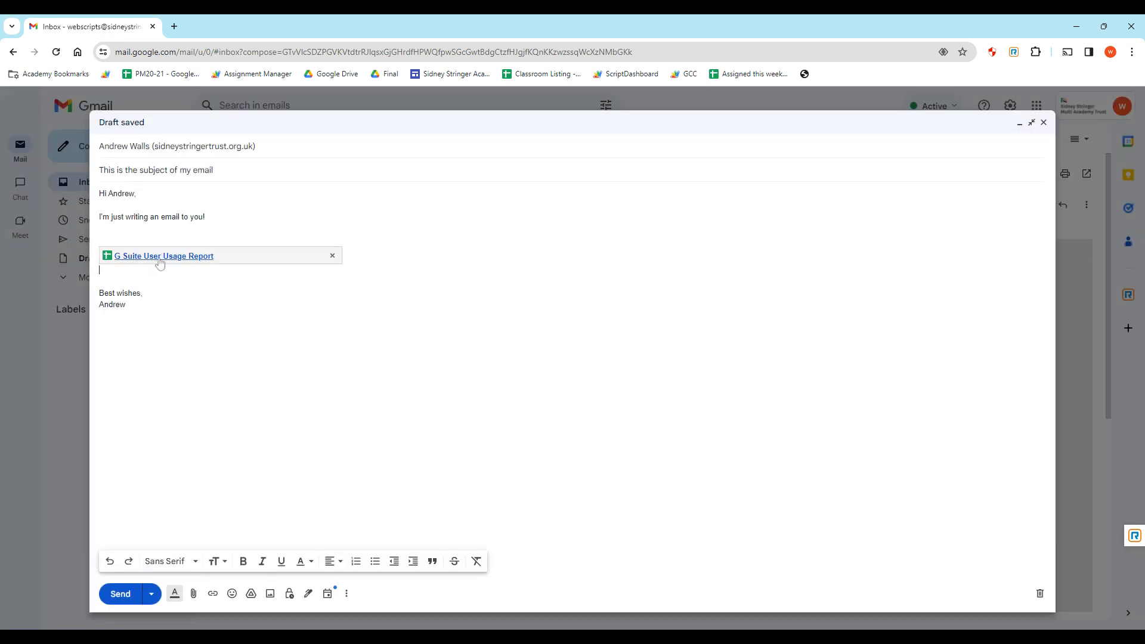
# Try sending, cycle the recipient's sheet access through edit, comment and view, then cancel.
pyautogui.click(121, 594)
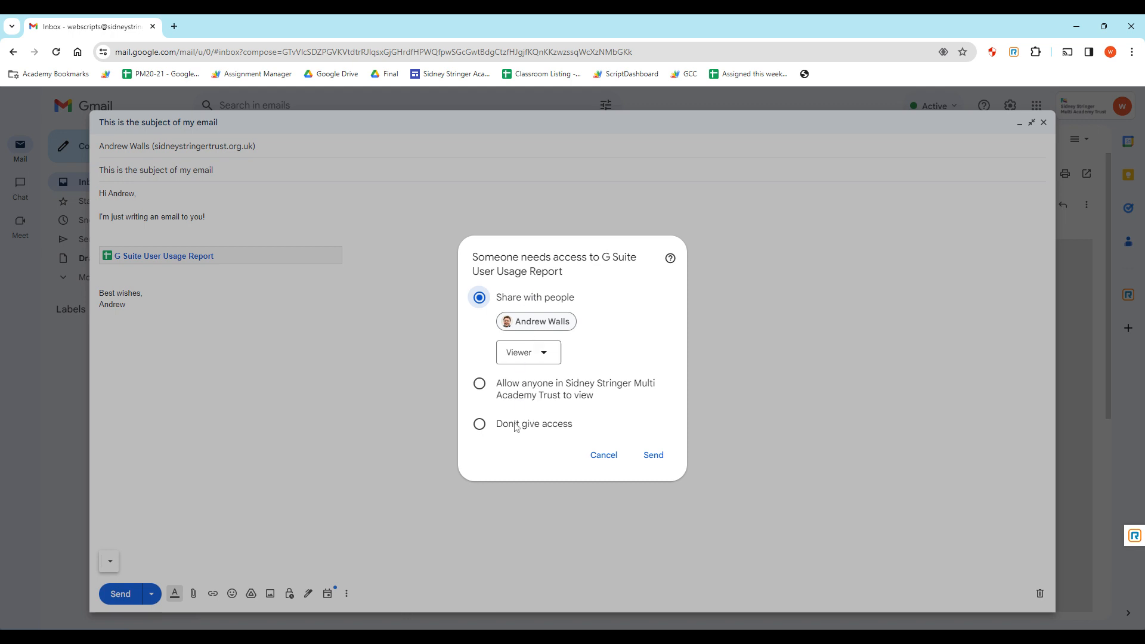
pyautogui.click(535, 357)
pyautogui.click(553, 439)
pyautogui.click(529, 353)
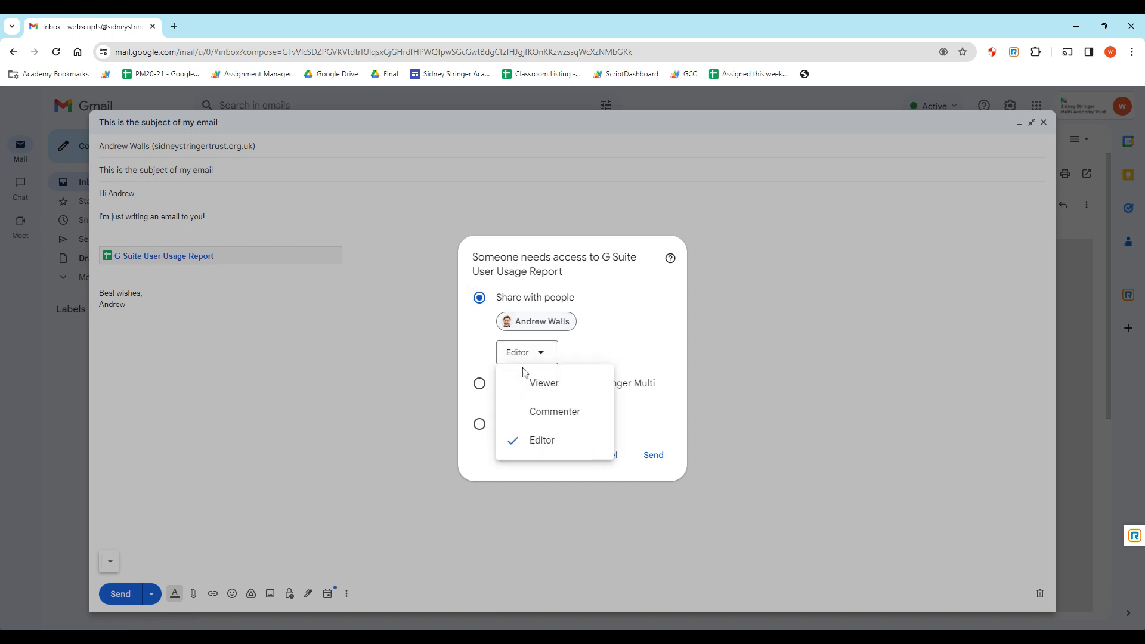
pyautogui.click(540, 382)
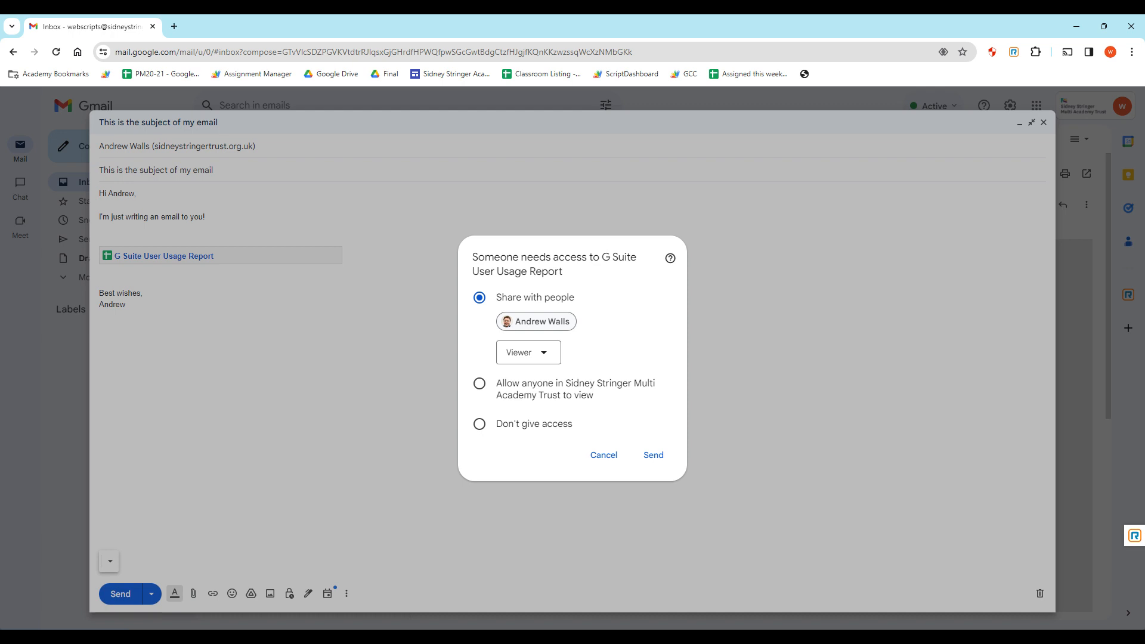
pyautogui.click(528, 352)
pyautogui.click(546, 377)
pyautogui.click(526, 358)
pyautogui.click(542, 439)
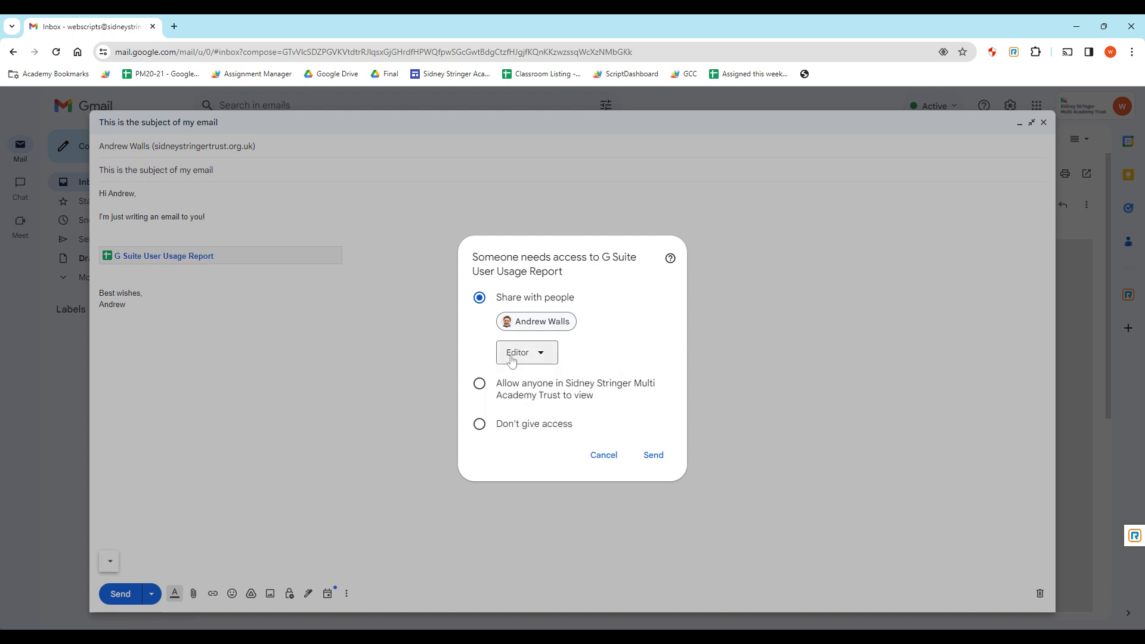
pyautogui.click(512, 360)
pyautogui.click(541, 418)
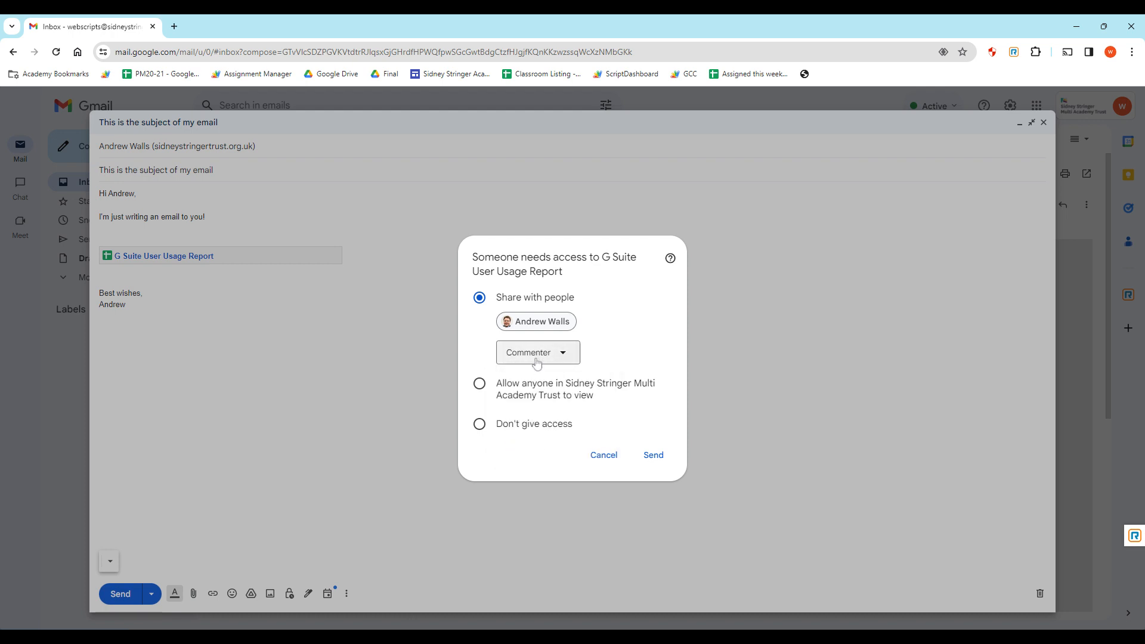
pyautogui.click(537, 361)
pyautogui.click(552, 378)
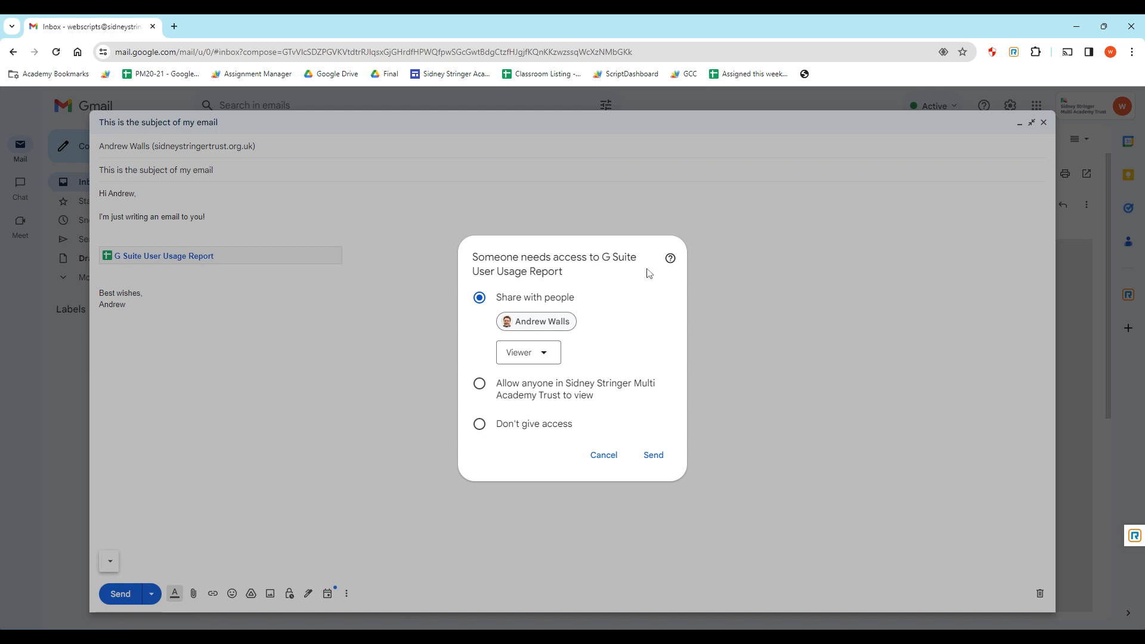
pyautogui.click(599, 460)
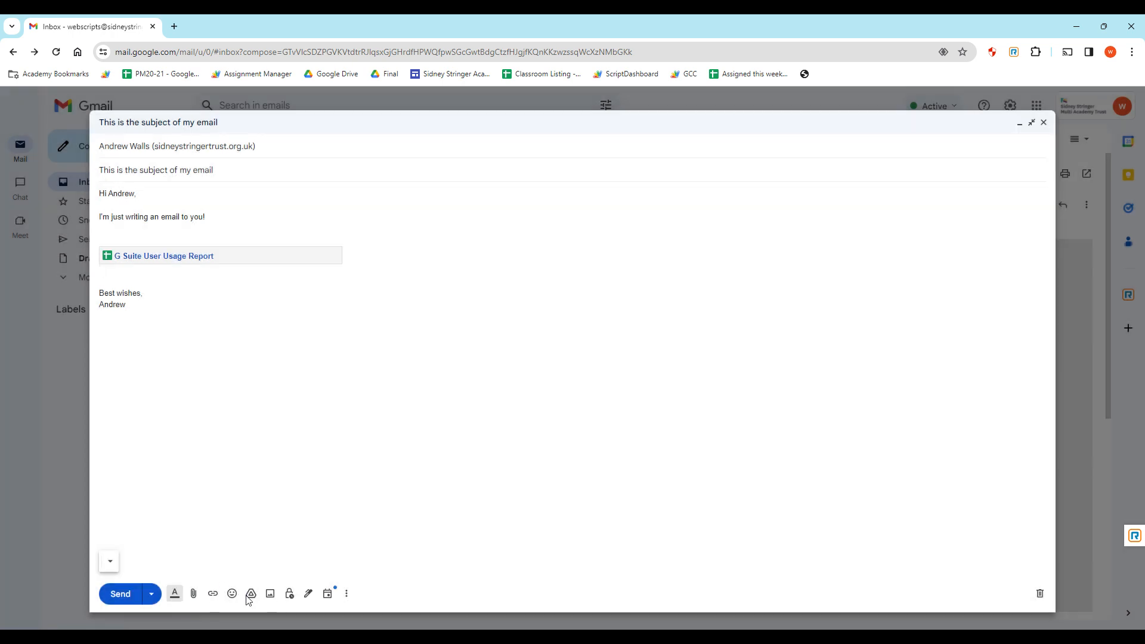
# Reopen the Drive picker, select the untitled presentation, then close the picker without inserting it.
pyautogui.click(251, 594)
pyautogui.scroll(-15, 574, 383)
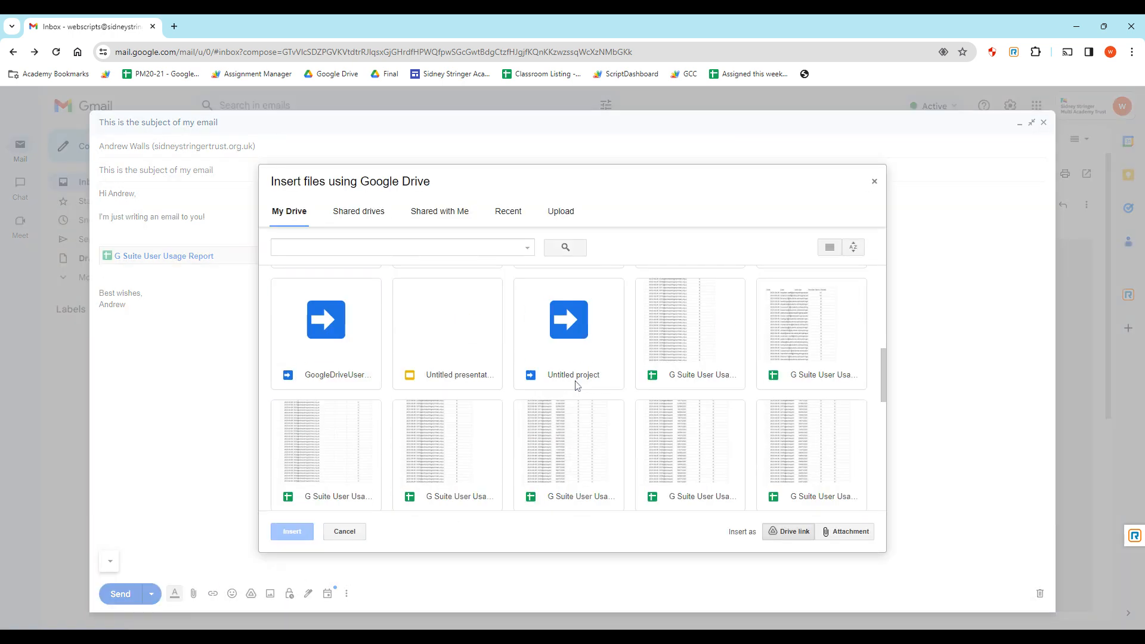
pyautogui.scroll(8, 574, 391)
pyautogui.click(447, 334)
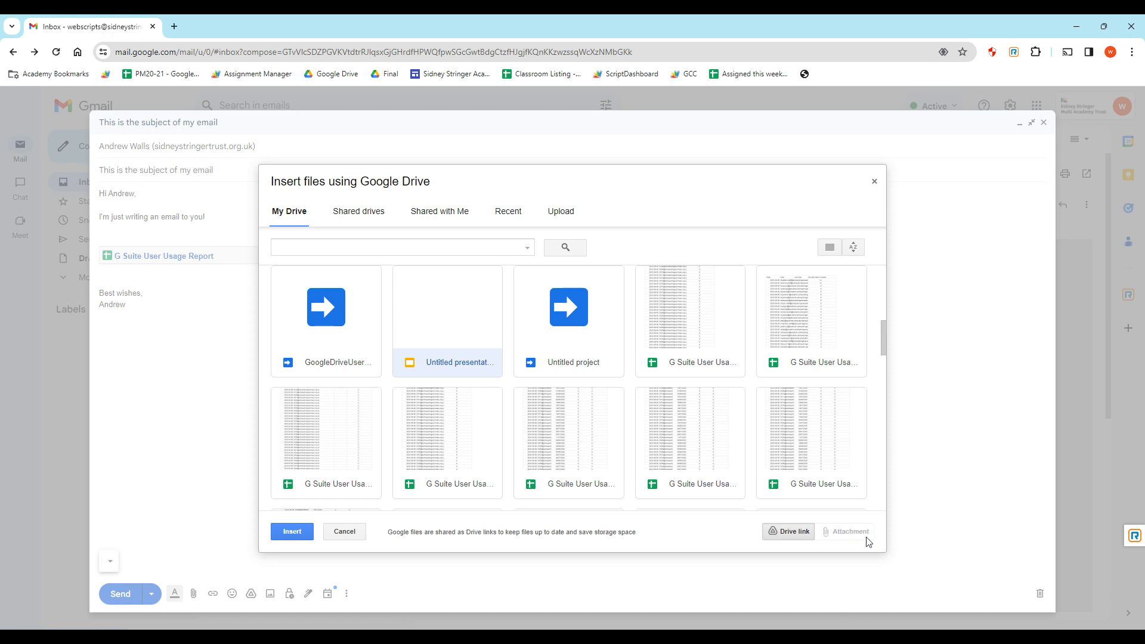
pyautogui.click(874, 181)
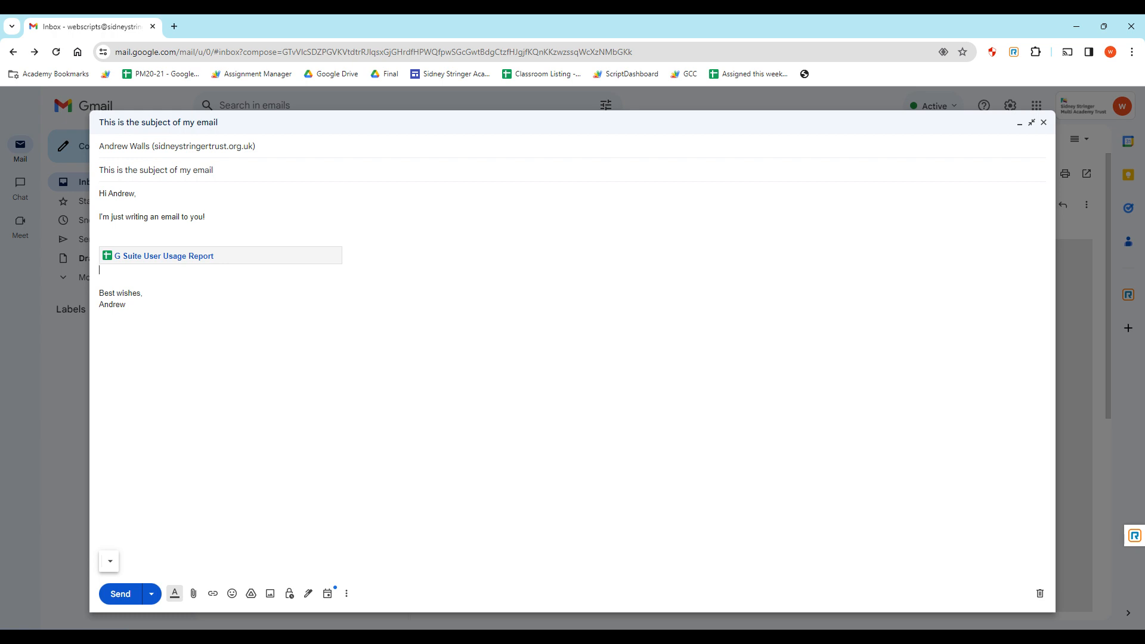
pyautogui.click(289, 594)
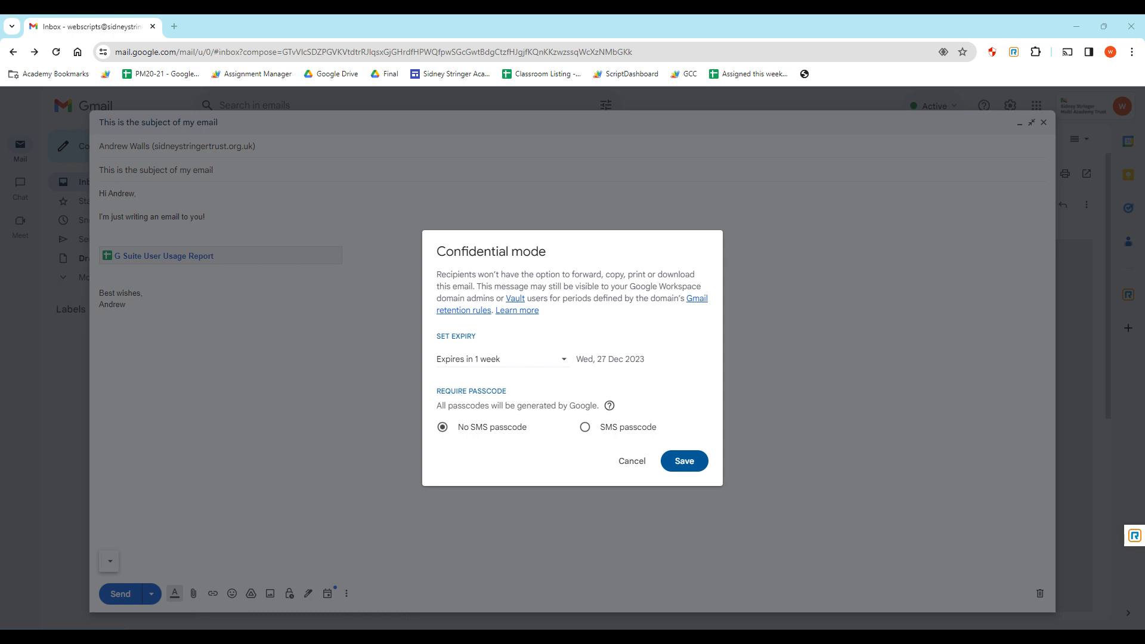
pyautogui.click(549, 364)
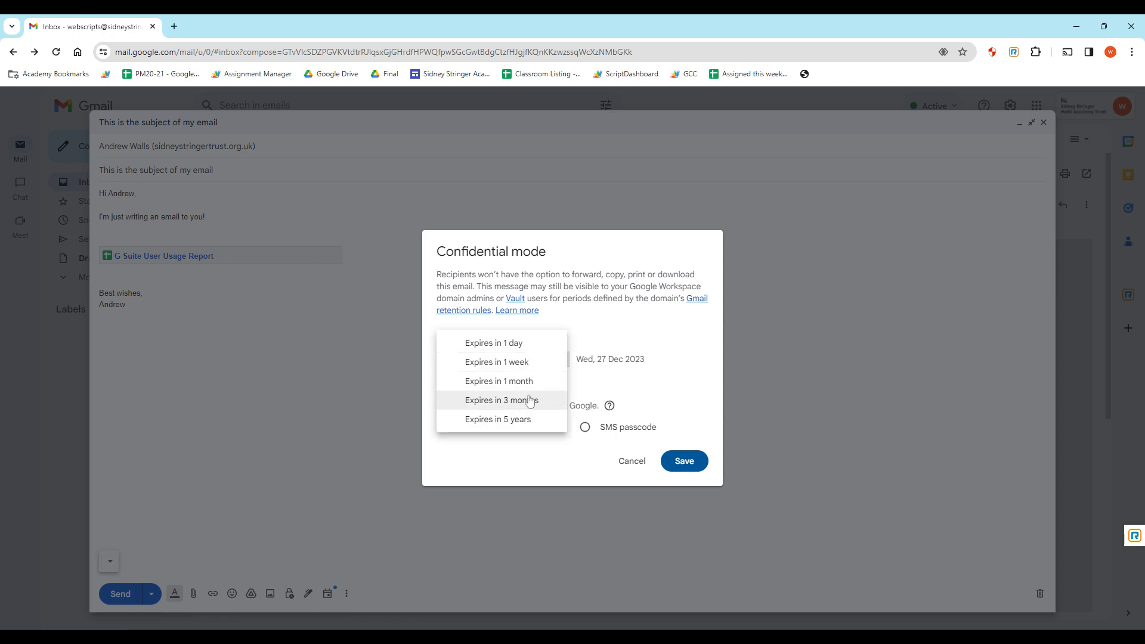
pyautogui.press('Escape')
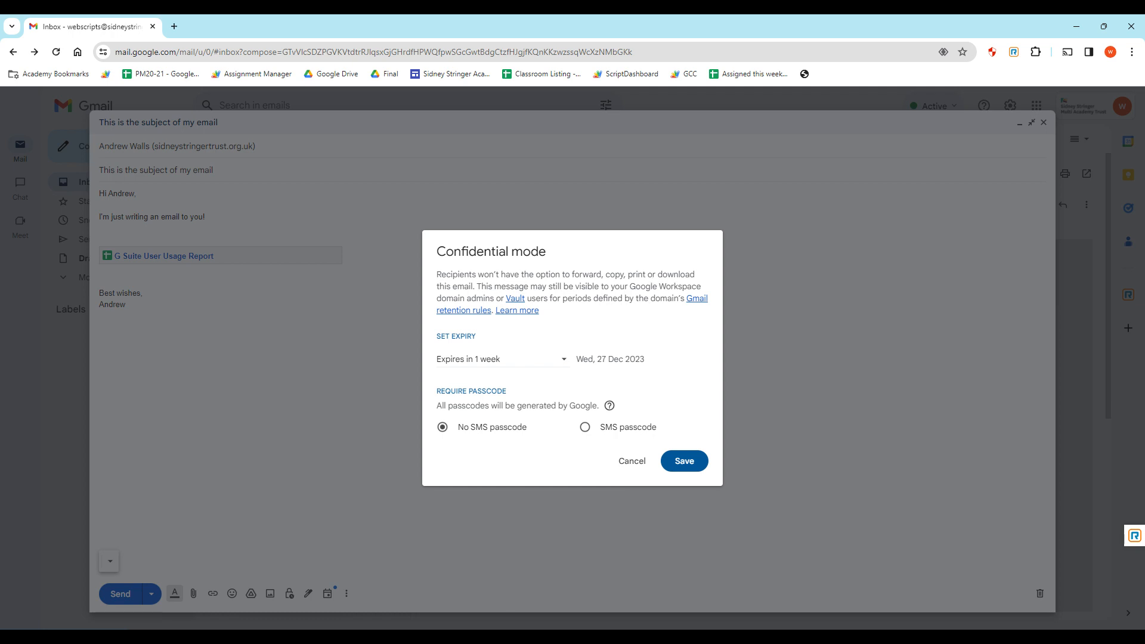
pyautogui.click(585, 427)
pyautogui.click(631, 462)
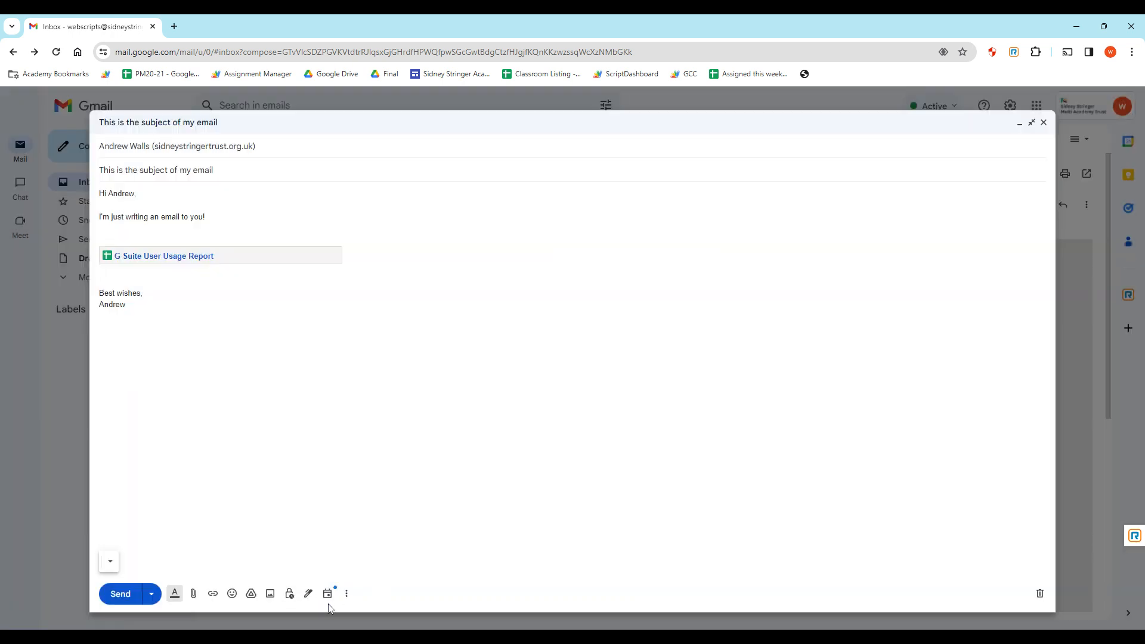
# Browse the emoji, formatting and more-options menus, then add a line after 'email to you!'.
pyautogui.click(233, 597)
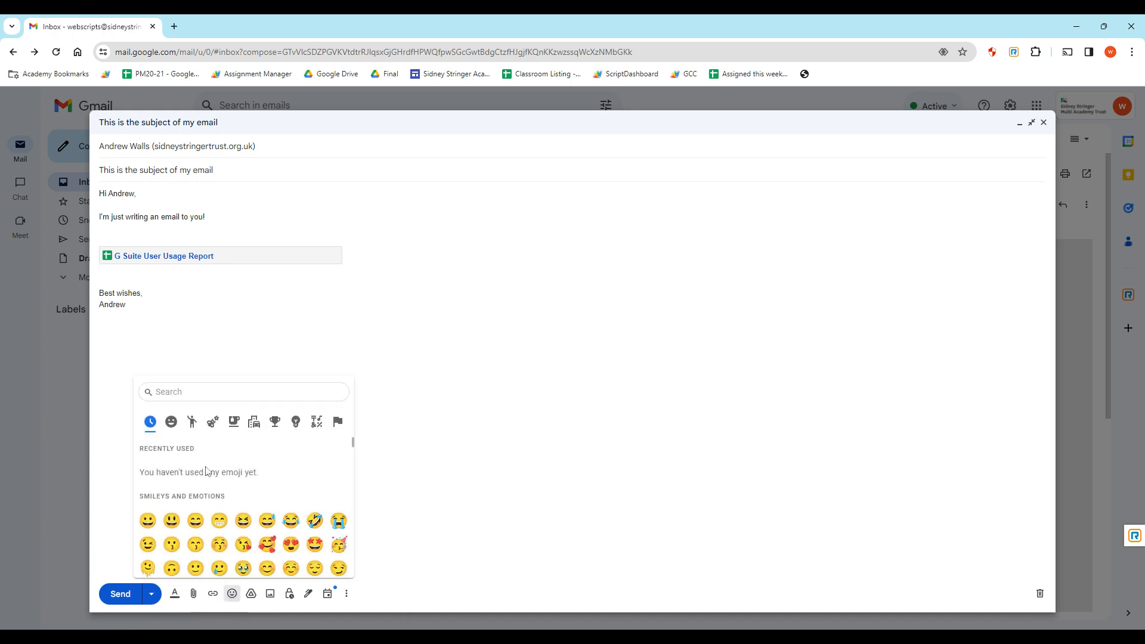
pyautogui.click(366, 588)
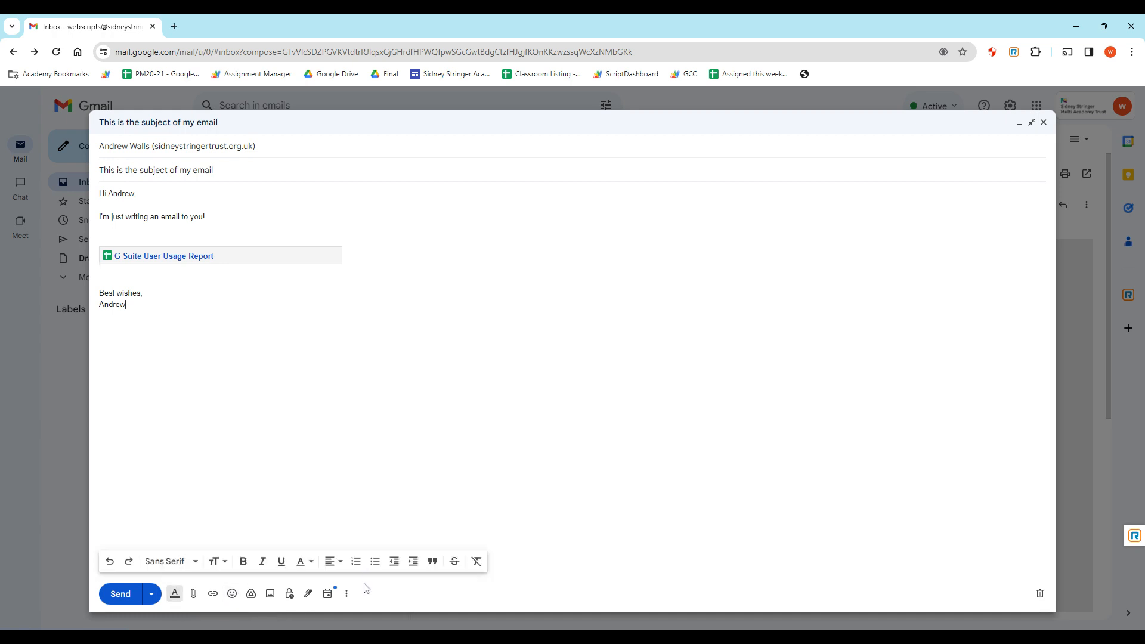
pyautogui.click(346, 594)
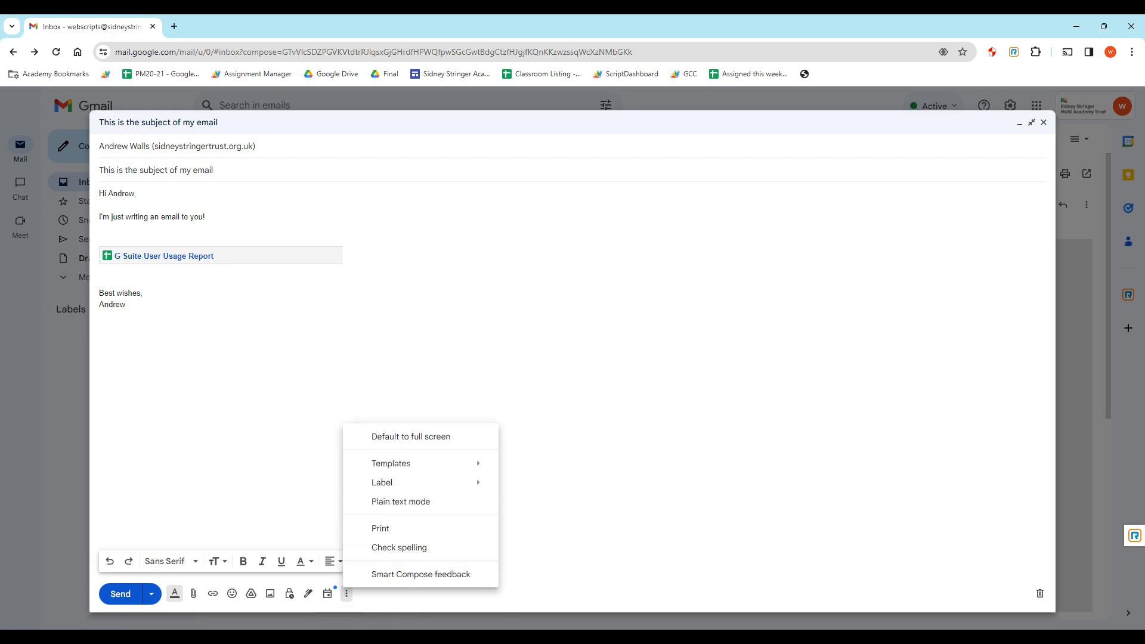
pyautogui.press('Escape')
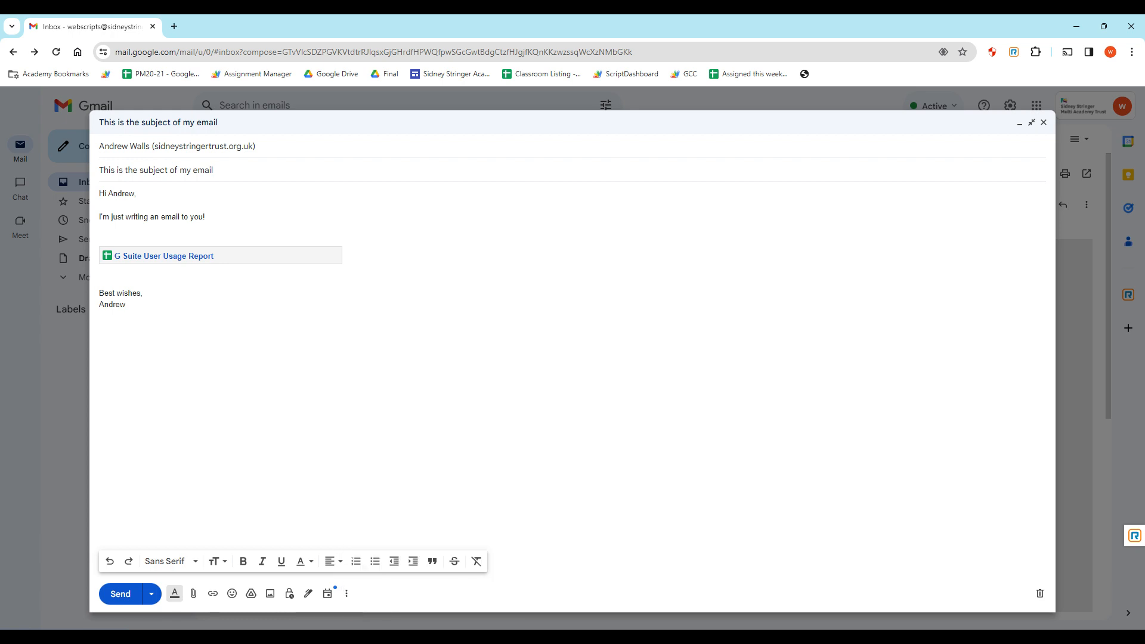
pyautogui.click(205, 217)
pyautogui.press('Return')
pyautogui.press('Return')
# Type 'You may notice when you are writing' in the body, then discard the draft.
pyautogui.write('Y')
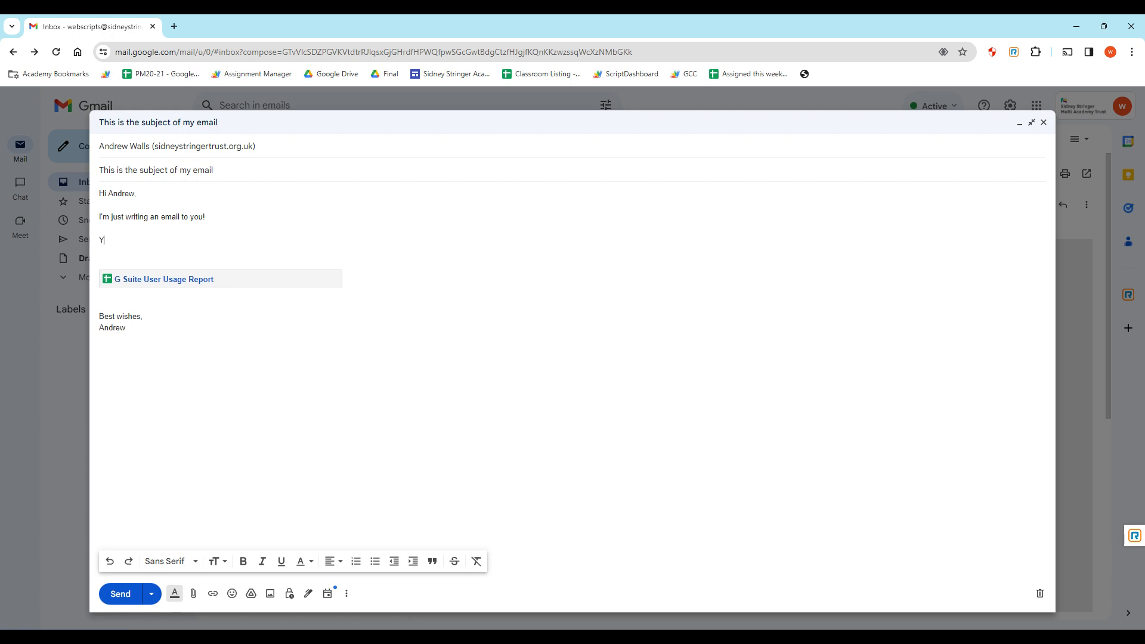
pyautogui.write('ou may notice when you are writing')
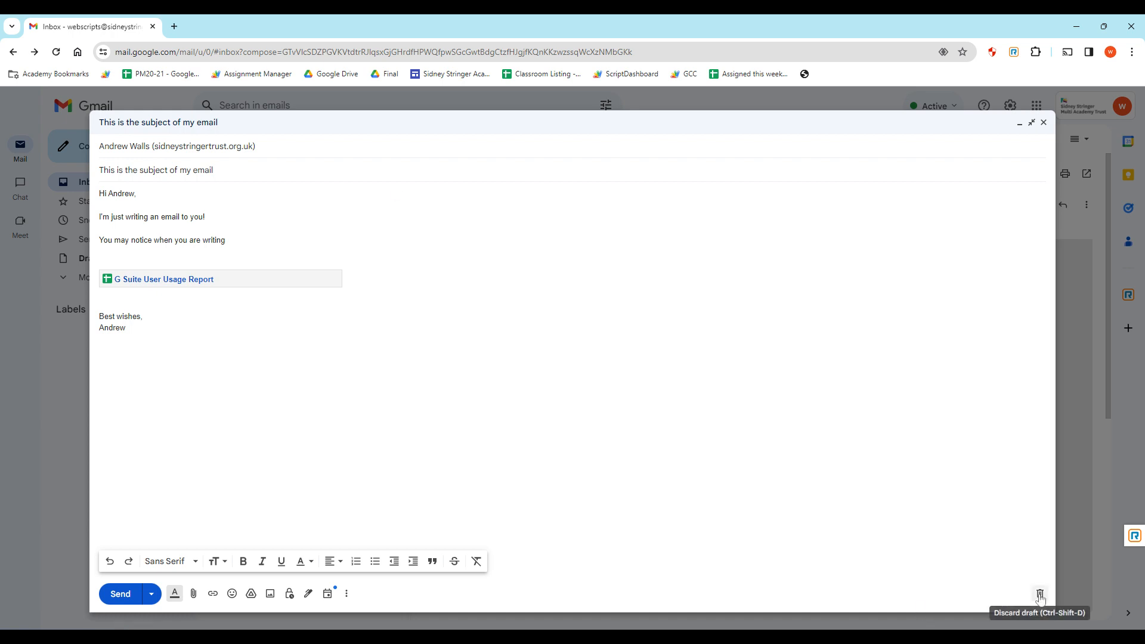
pyautogui.click(1040, 595)
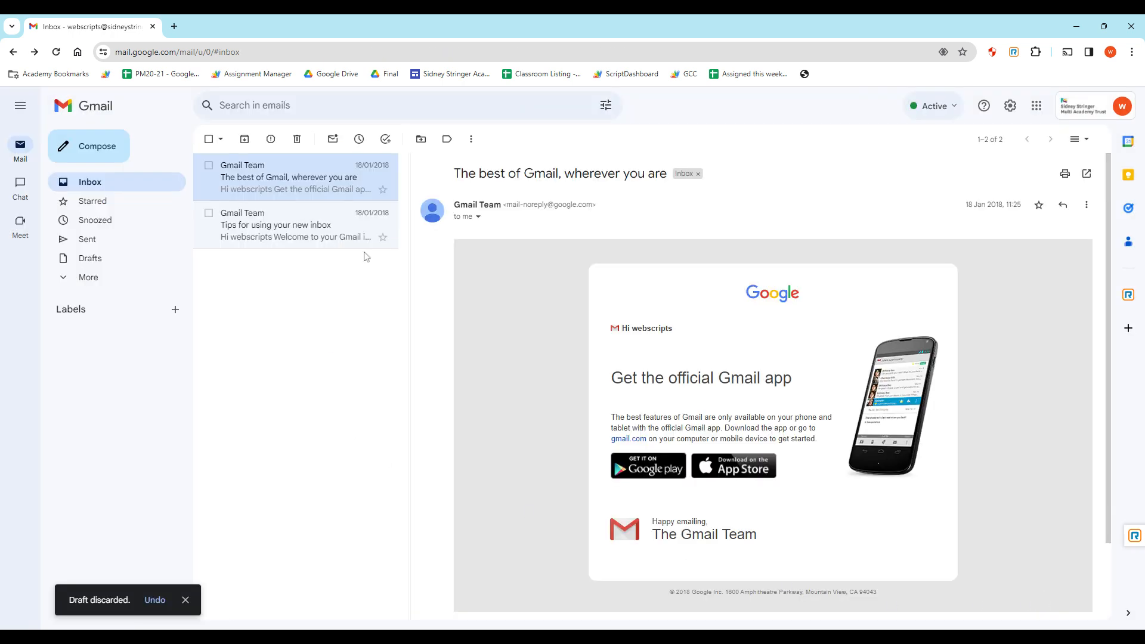
# Glance at the Tips email, then reply to 'The best of Gmail, wherever you are'.
pyautogui.click(281, 219)
pyautogui.click(262, 189)
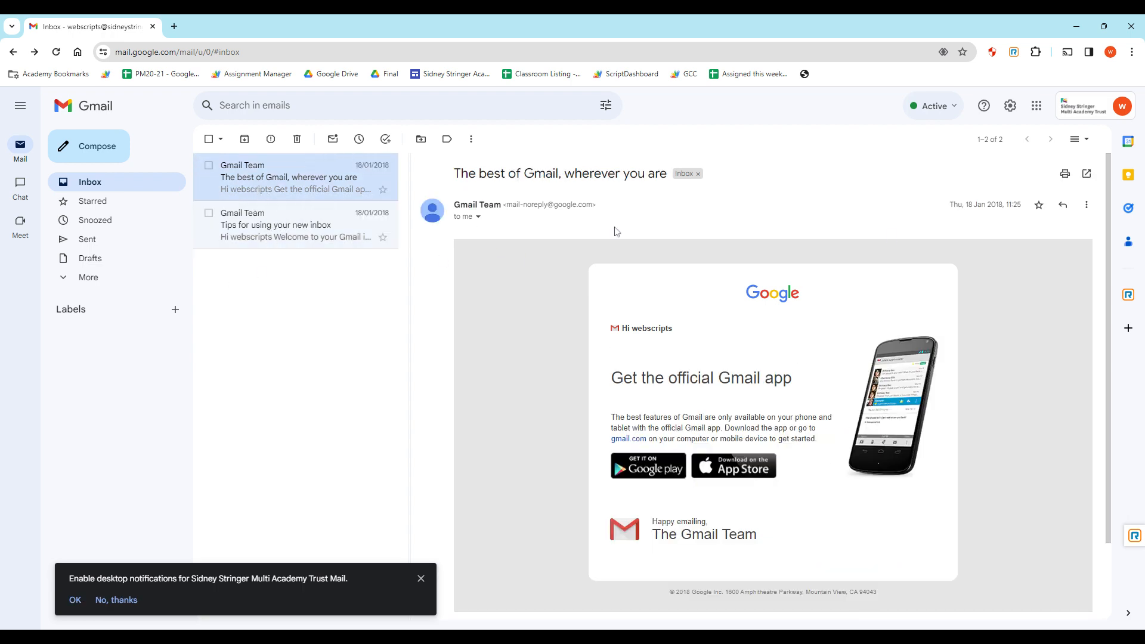
pyautogui.click(1066, 214)
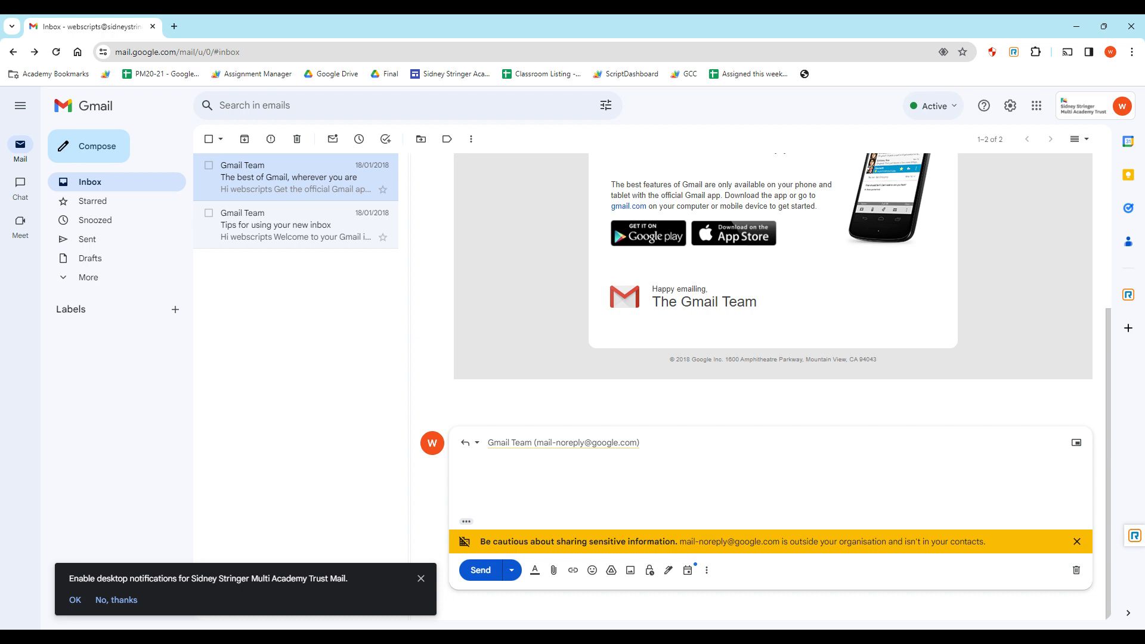
# Write 'Dear Gmail Team', 'Thank you for your email, I appreciate it.' and an 'All the best,' sign-off with the sender's name.
pyautogui.write('Dear')
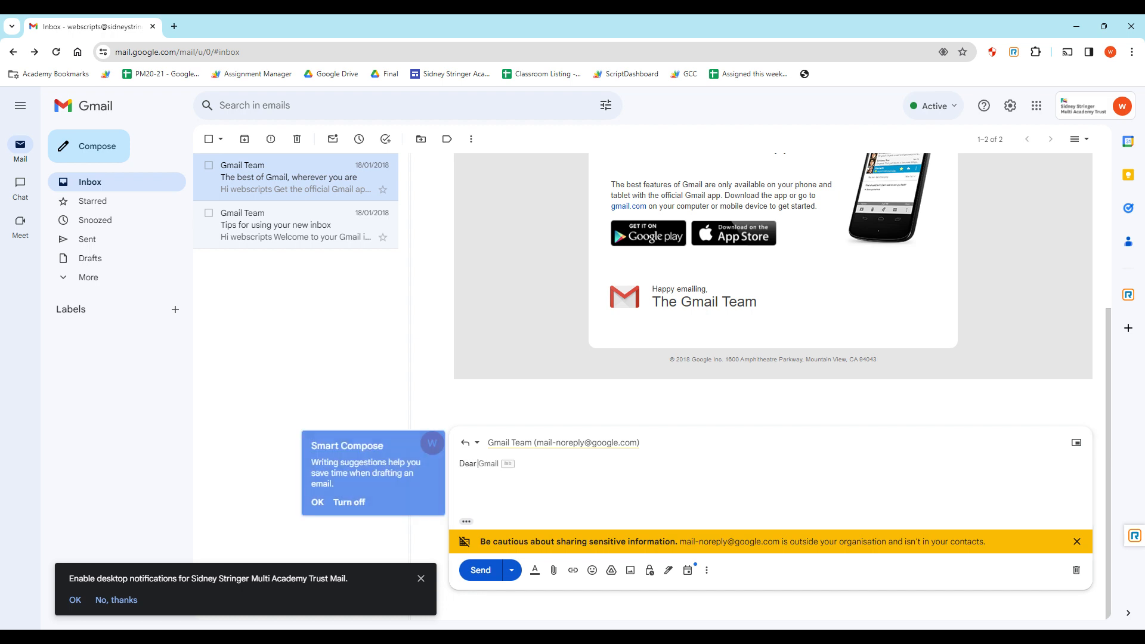
pyautogui.write(' Gmail Team,')
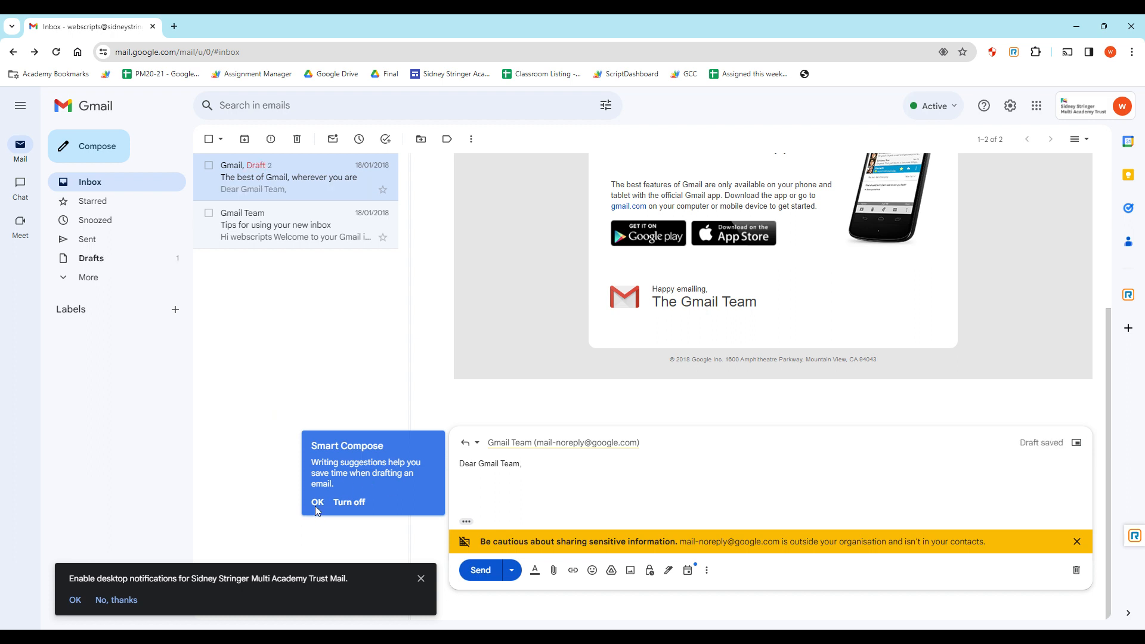
pyautogui.click(317, 504)
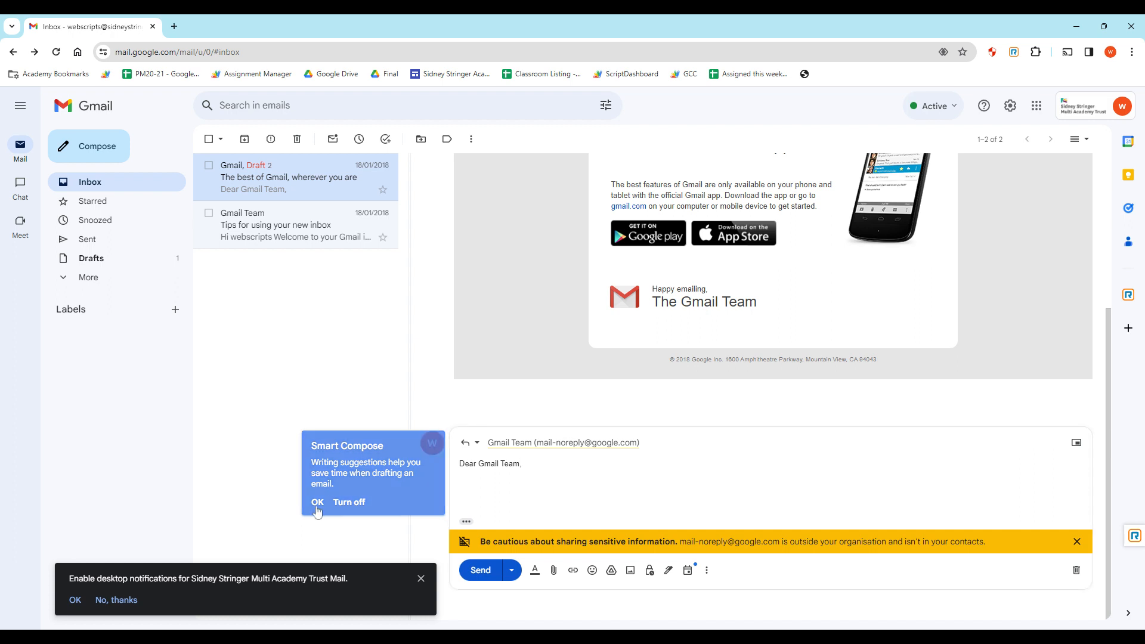
pyautogui.press('Return')
pyautogui.write('Thank you for your')
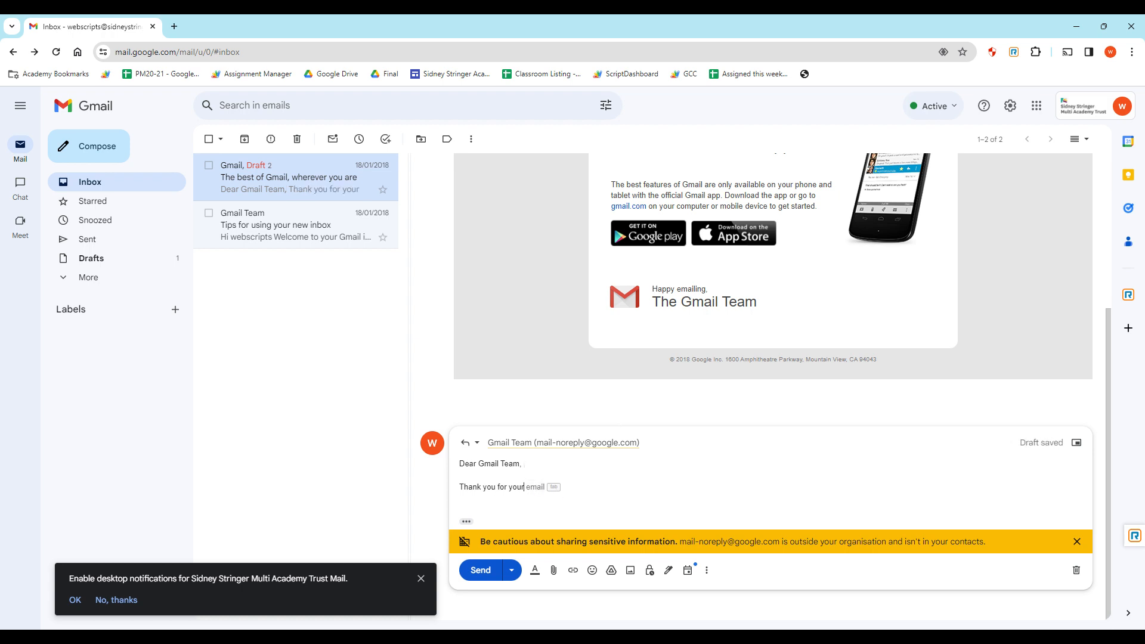
pyautogui.press('Tab')
pyautogui.write(', I appreciate it.')
pyautogui.press('Return')
pyautogui.press('Return')
pyautogui.write('A')
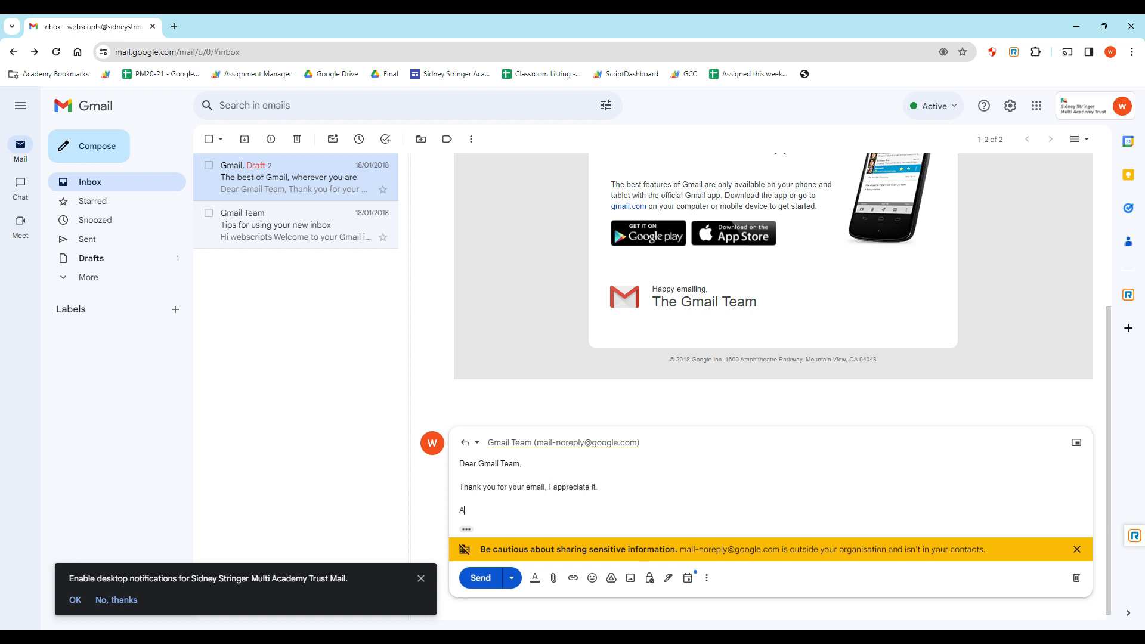
pyautogui.write('ll the best,')
pyautogui.press('Return')
pyautogui.write('Andrew')
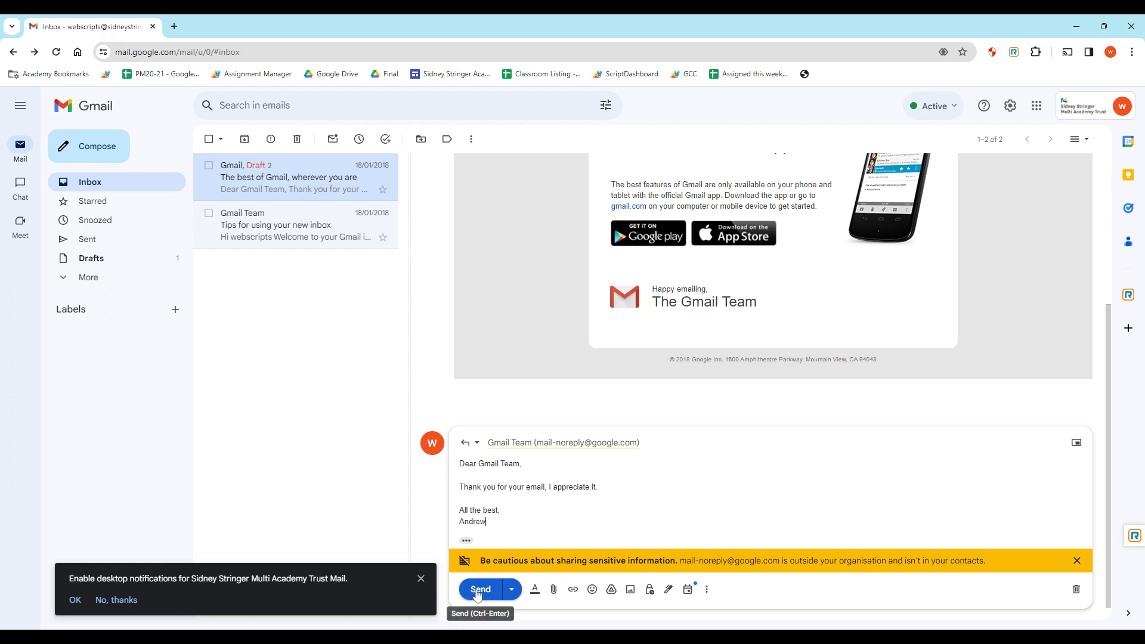
pyautogui.click(512, 592)
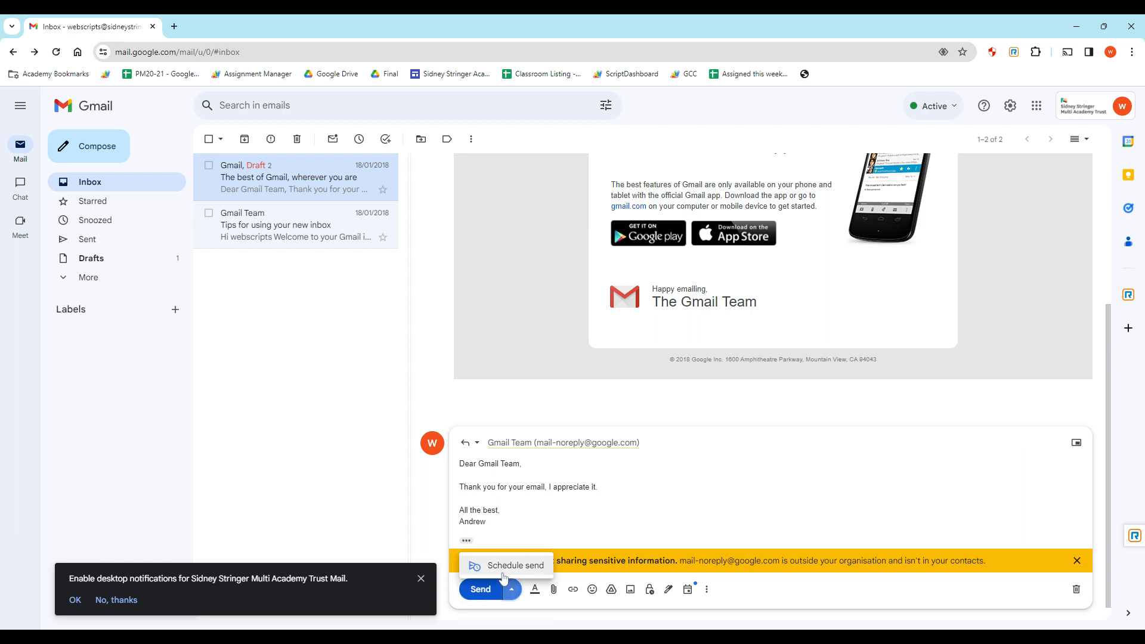
# Pick a scheduled send of 21 December at 10:00, then cancel scheduling and discard the reply.
pyautogui.click(506, 563)
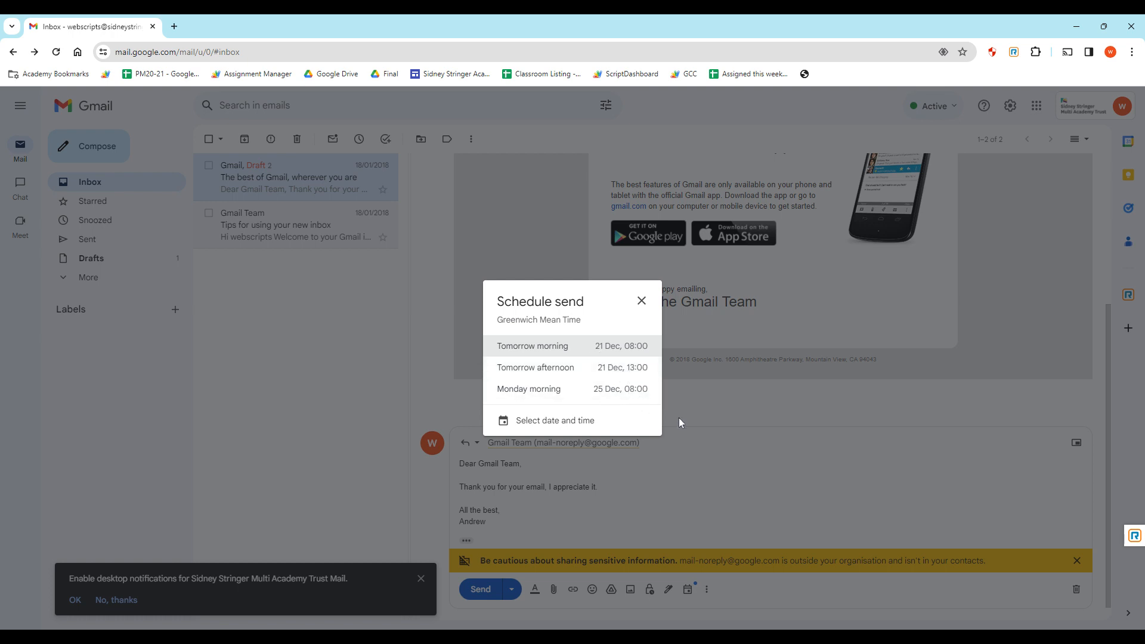
pyautogui.click(550, 422)
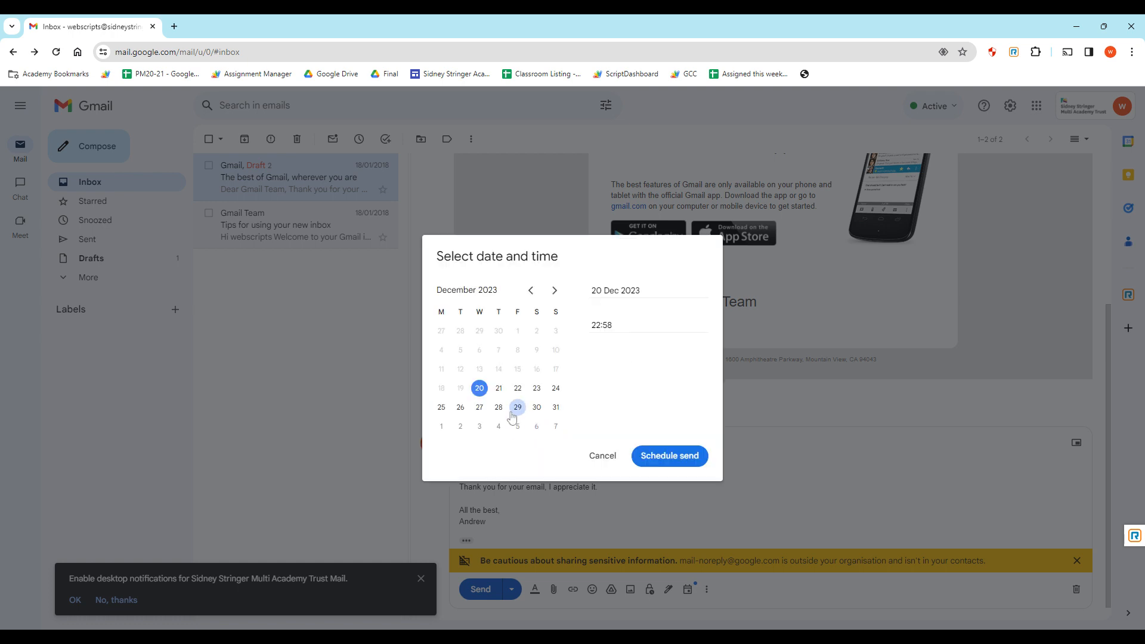
pyautogui.click(496, 388)
pyautogui.click(606, 325)
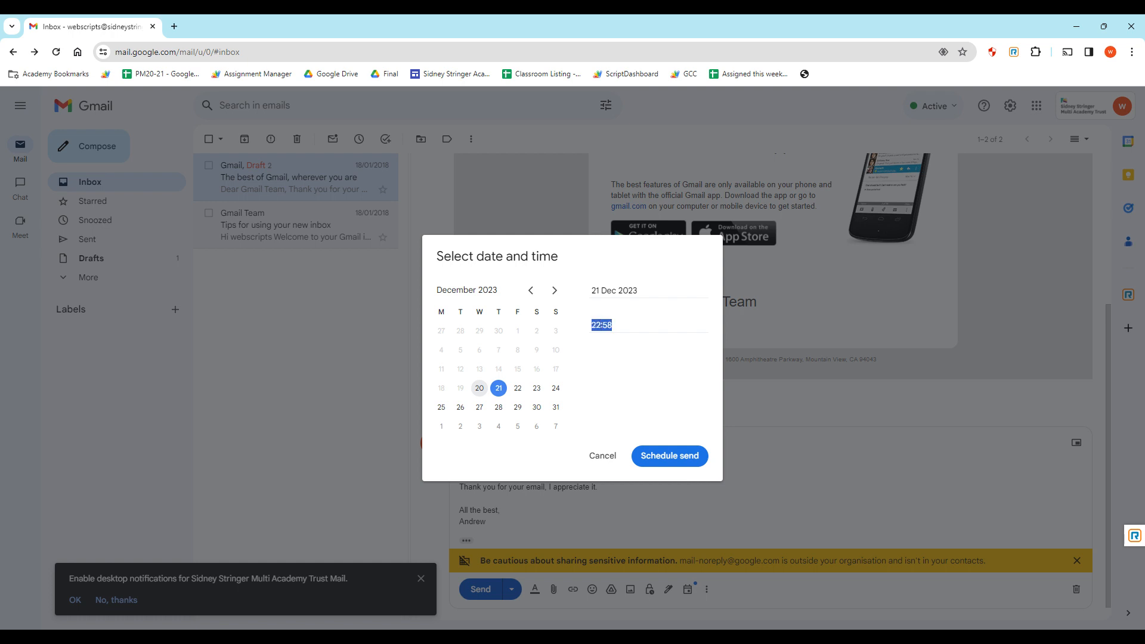
pyautogui.write('10:00')
pyautogui.click(609, 456)
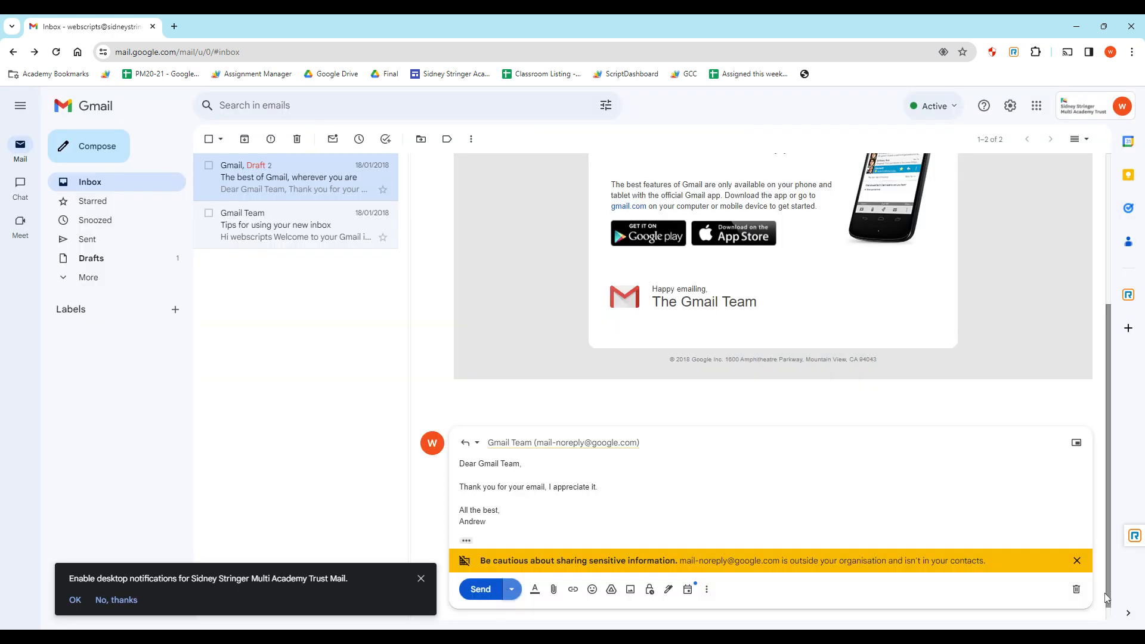
pyautogui.click(1074, 590)
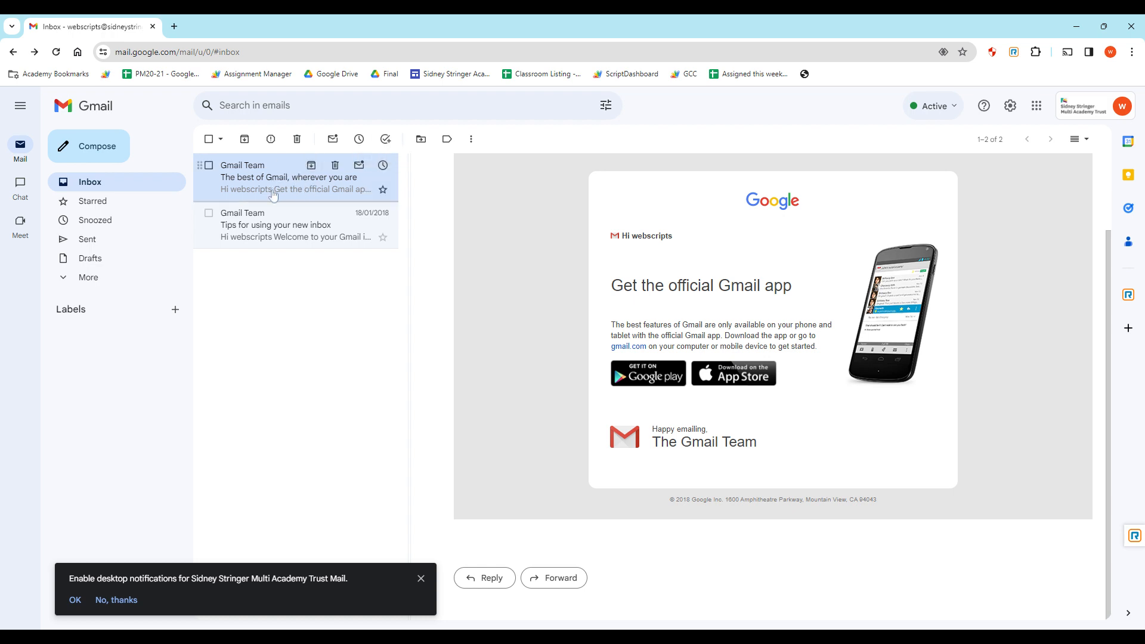
# Save 'The best of Gmail, wherever you are' as a task, then close the Tasks panel back at the inbox.
pyautogui.click(385, 139)
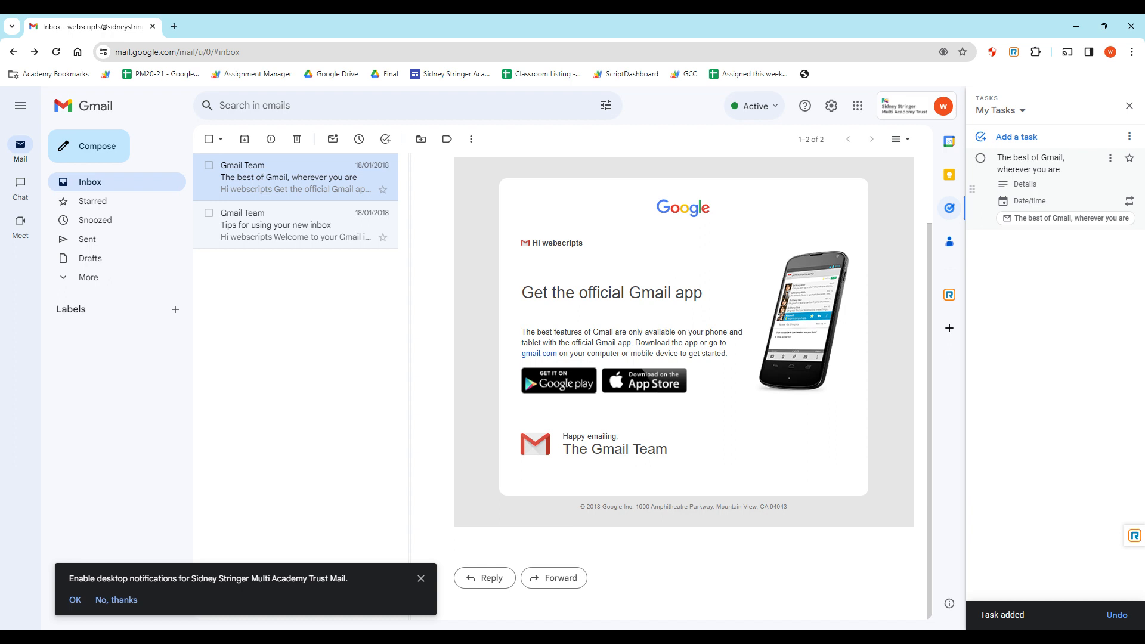
pyautogui.click(1128, 106)
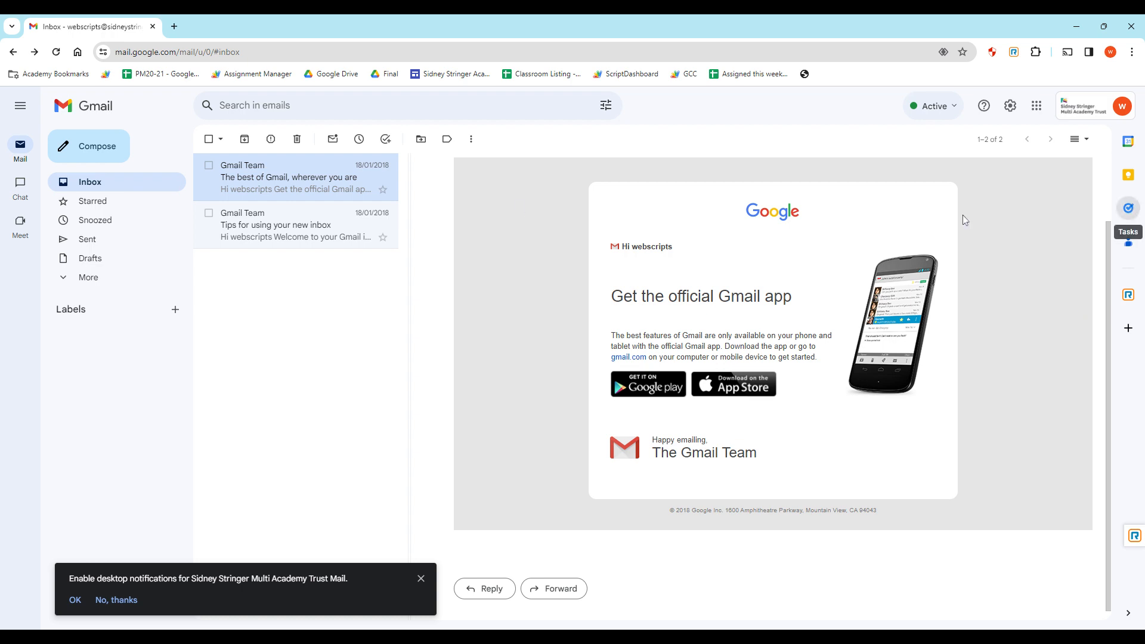
pyautogui.click(1128, 208)
pyautogui.click(1013, 158)
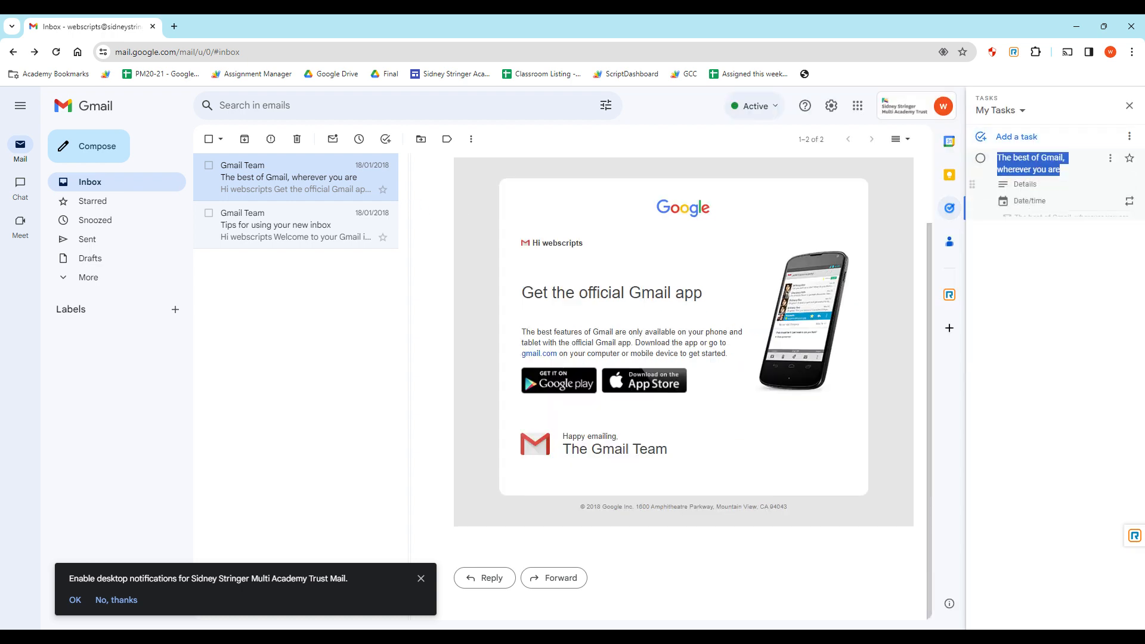
pyautogui.click(1036, 219)
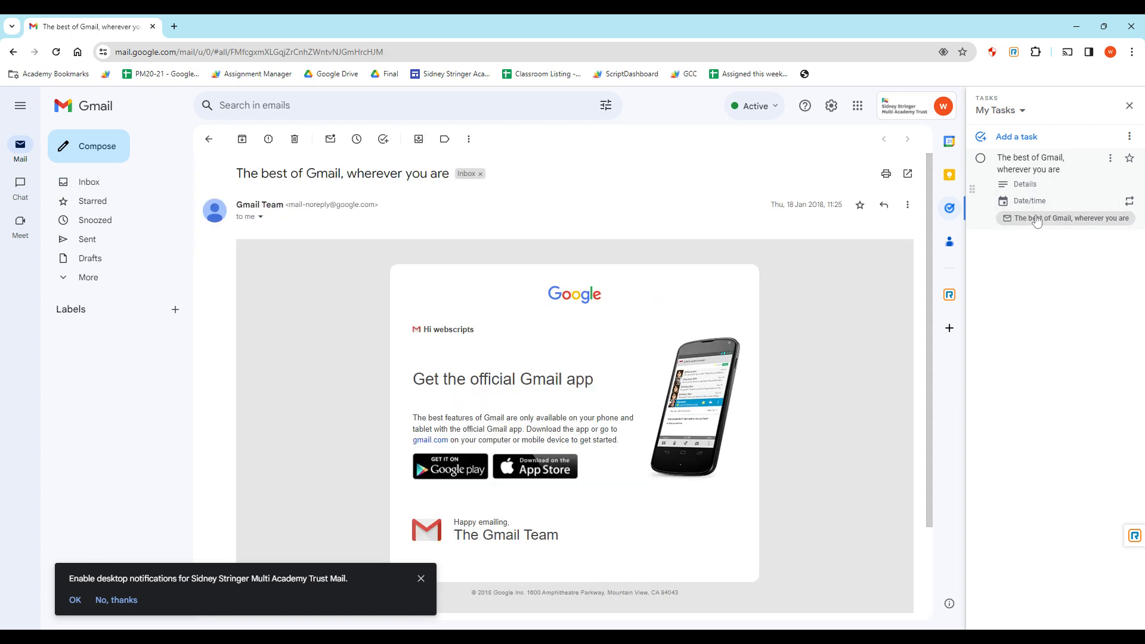
pyautogui.click(115, 181)
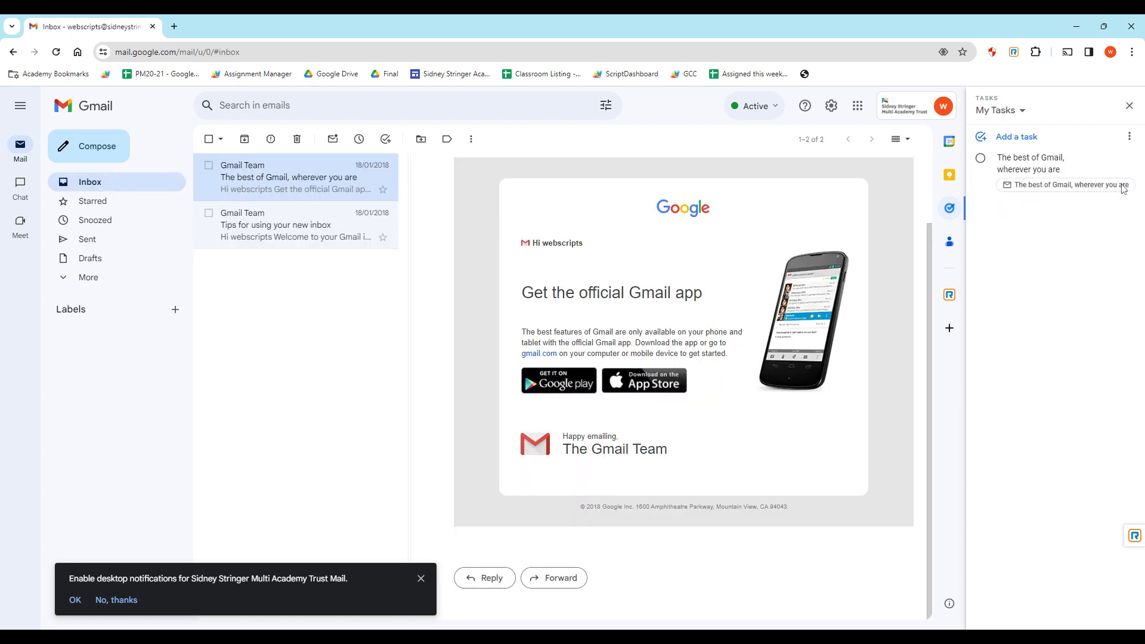
pyautogui.click(1128, 106)
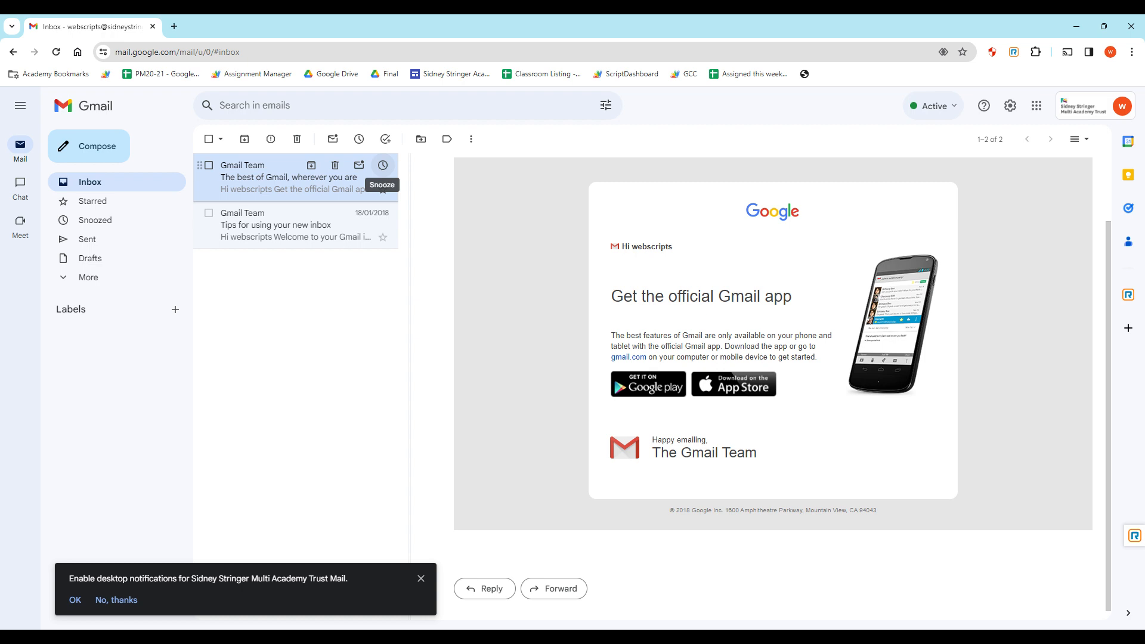
pyautogui.click(382, 166)
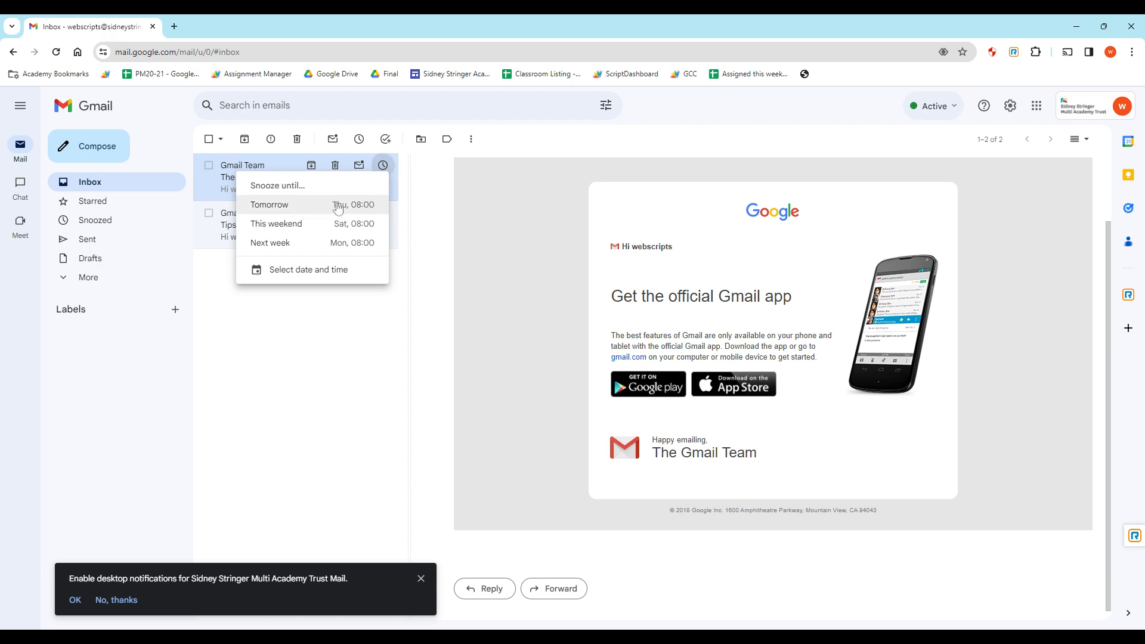
pyautogui.click(331, 362)
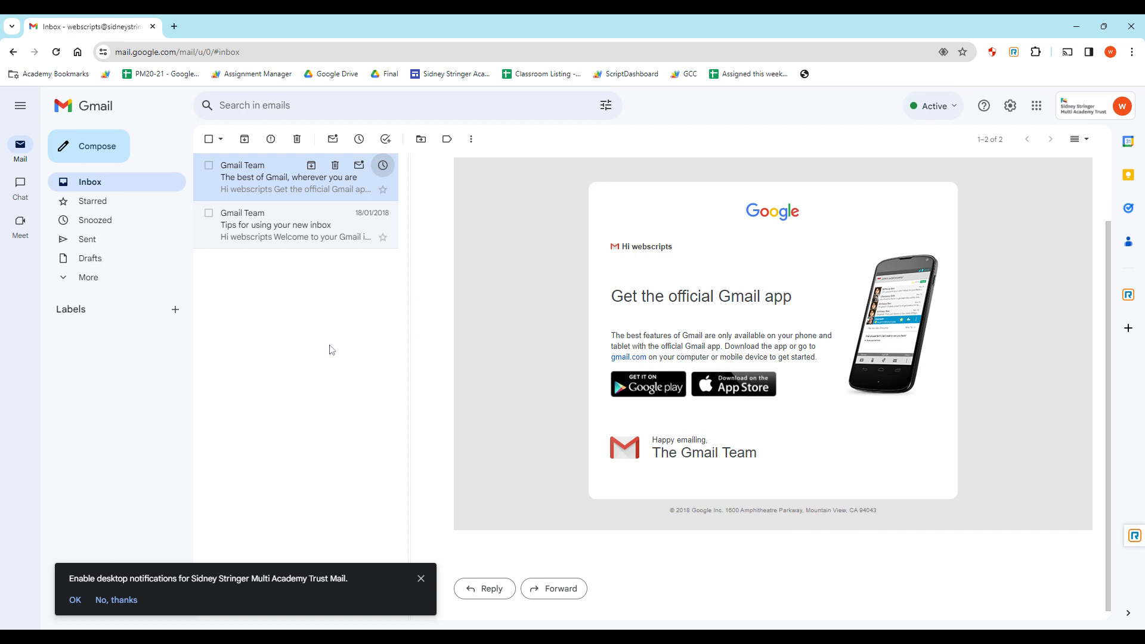
pyautogui.click(383, 166)
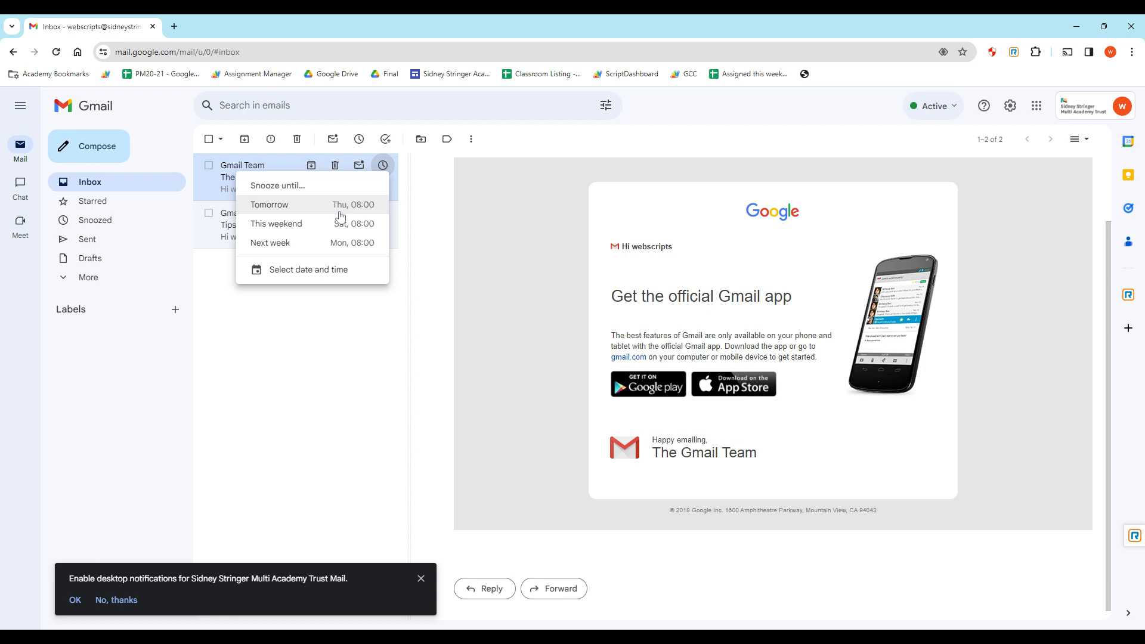
pyautogui.click(355, 361)
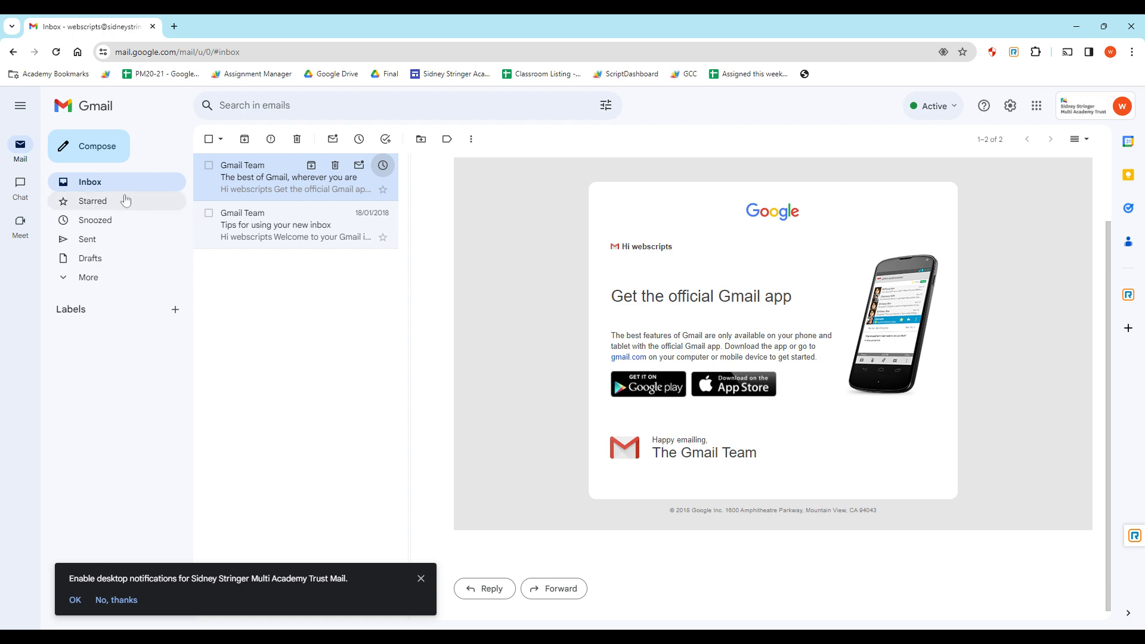
# Open a new message, expand it to full screen, then close it unsent.
pyautogui.click(93, 153)
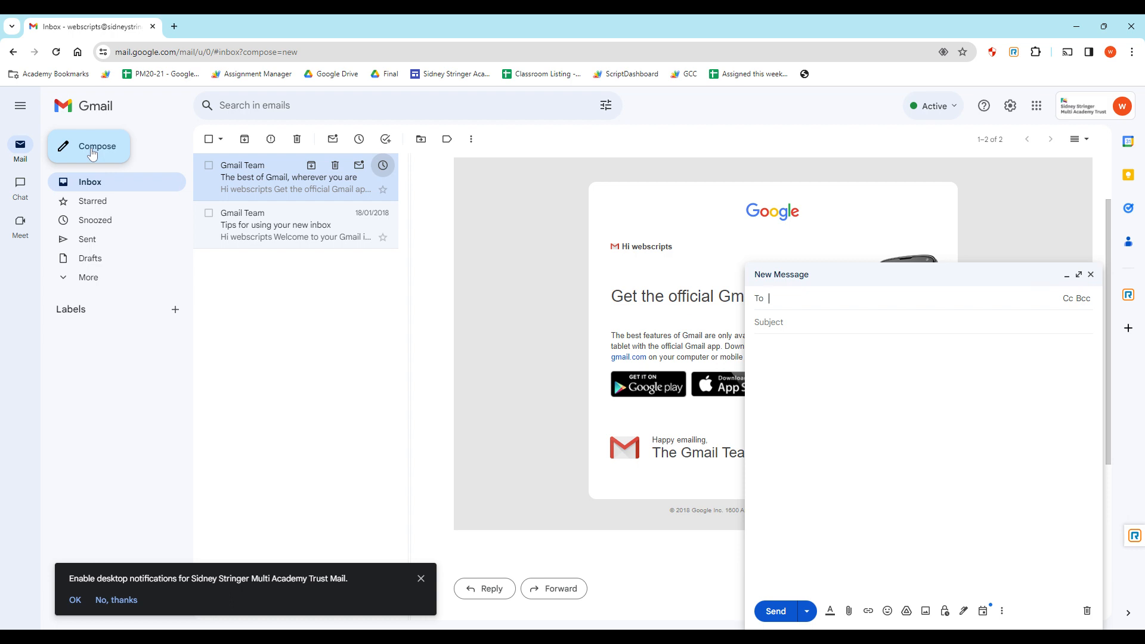
pyautogui.click(1078, 275)
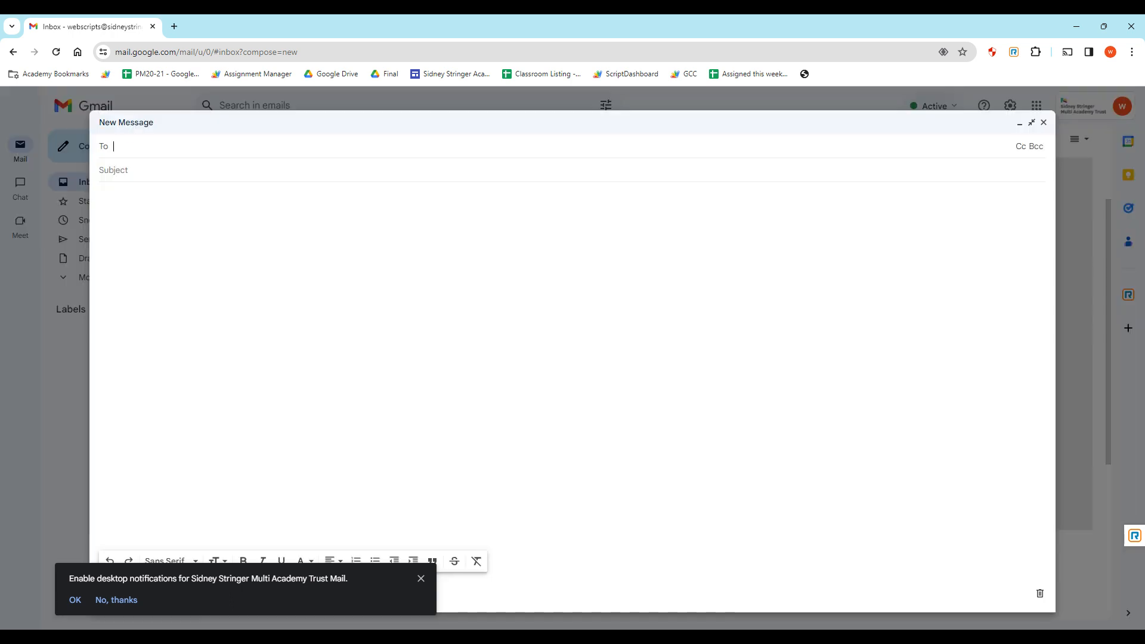
pyautogui.click(1043, 122)
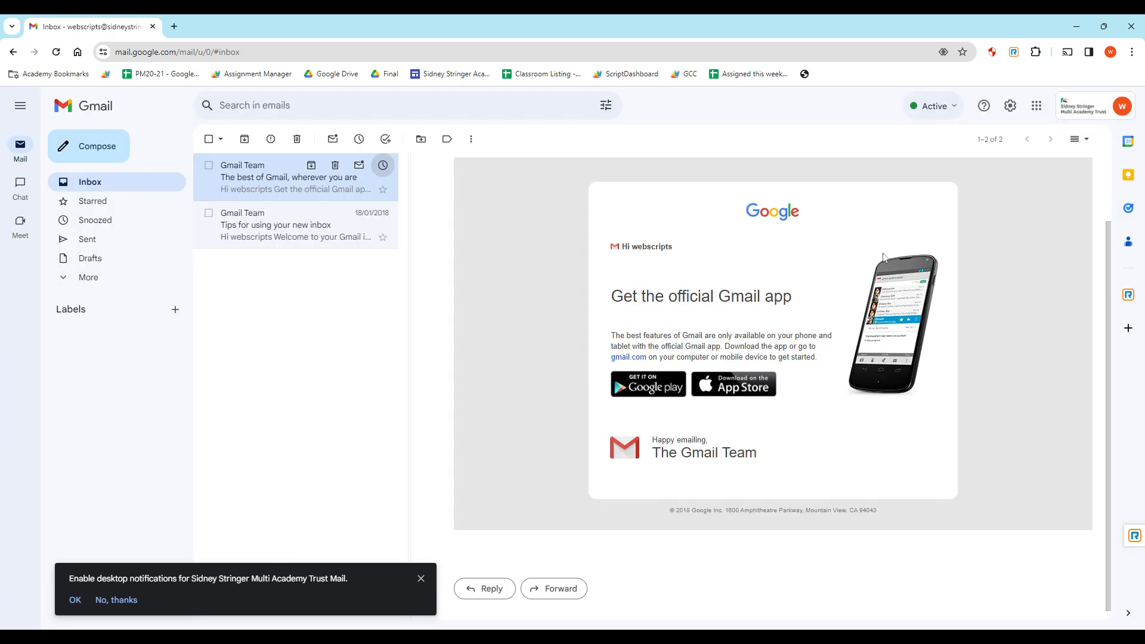
# Discard a reply draft to the open email and dismiss the desktop-notifications prompt.
pyautogui.click(1062, 204)
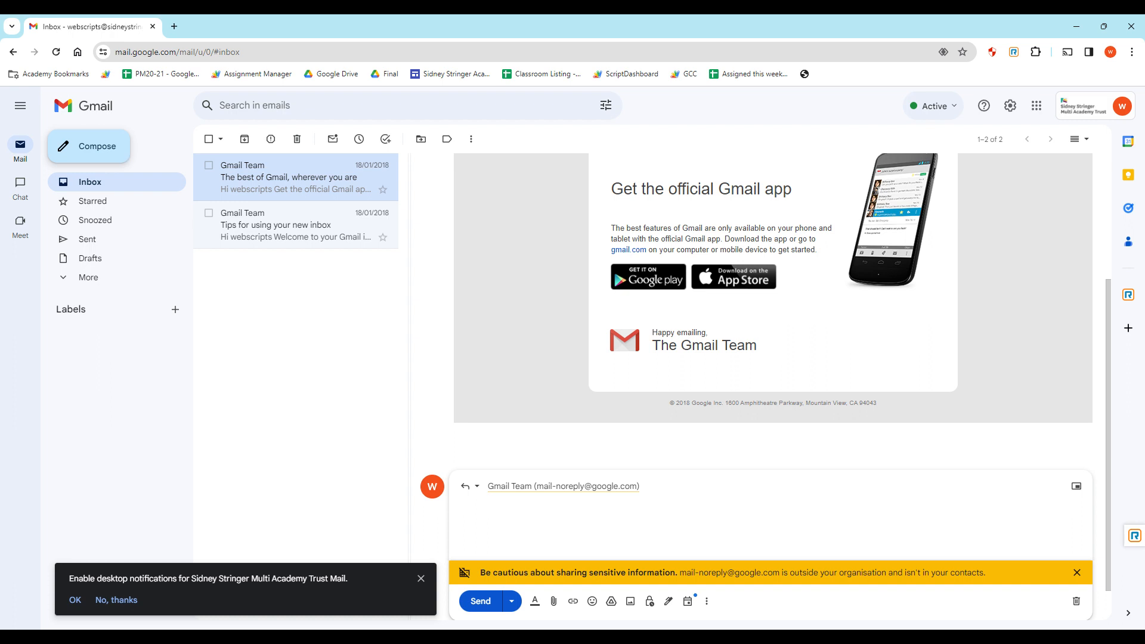
pyautogui.click(1076, 601)
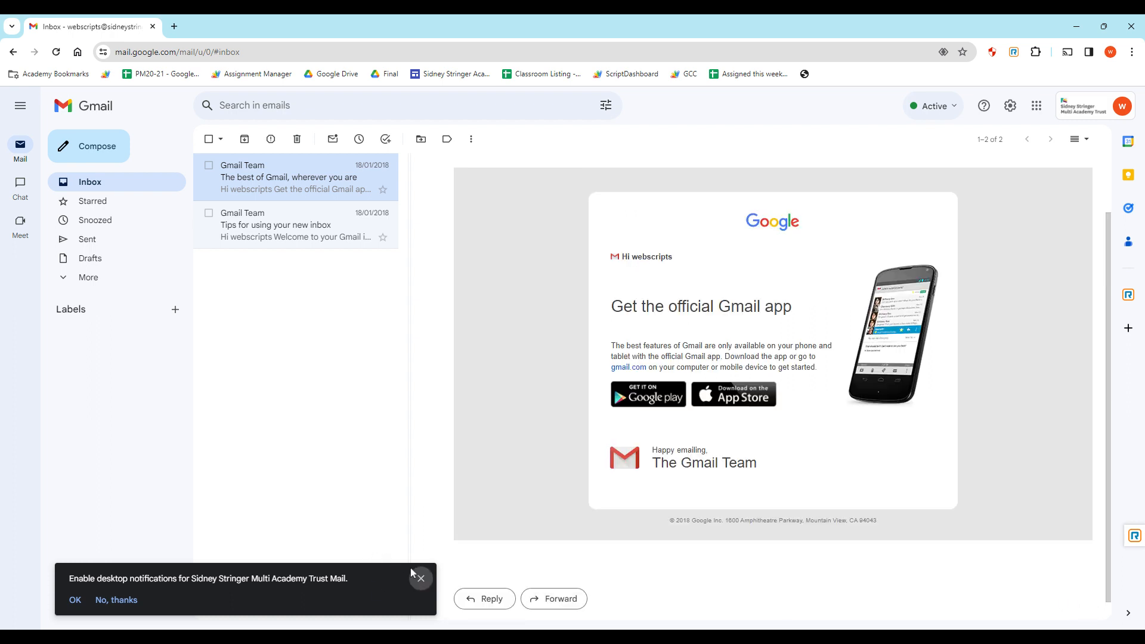
pyautogui.click(421, 578)
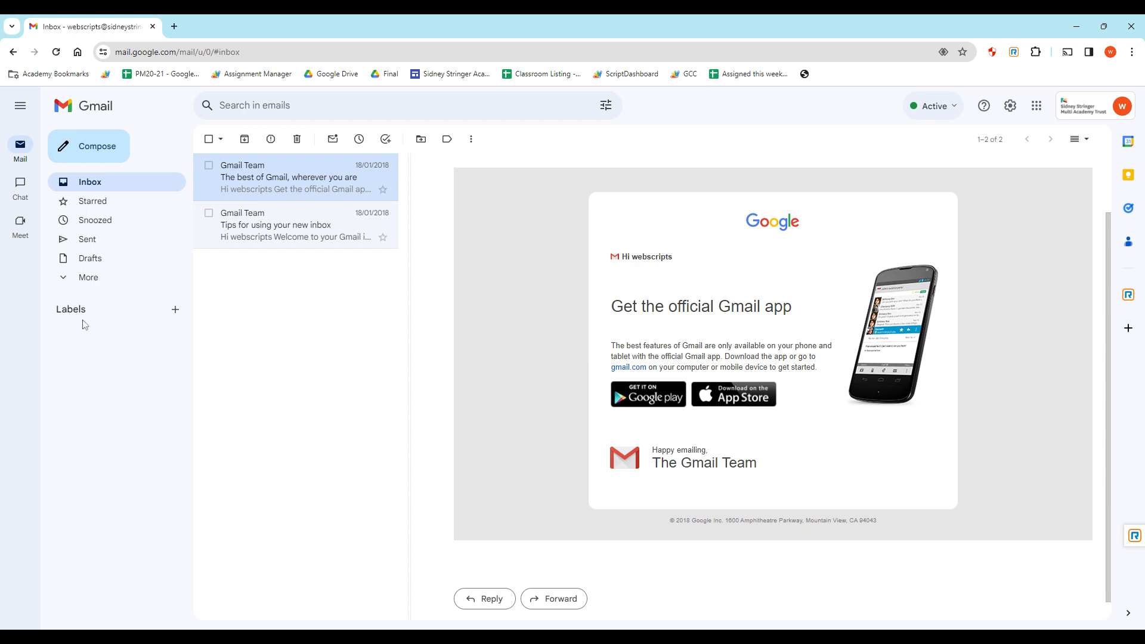
# Create the label 'Emails about orders', drag the first Gmail Team email into it, and view it.
pyautogui.click(176, 311)
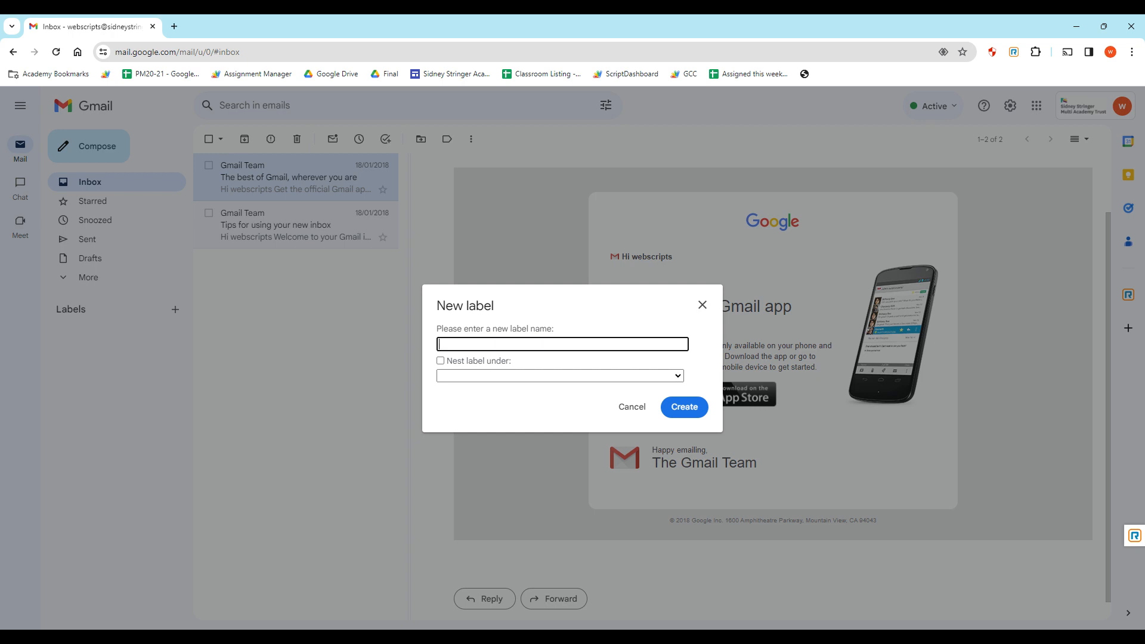
pyautogui.write('Emails about orders')
pyautogui.press('Return')
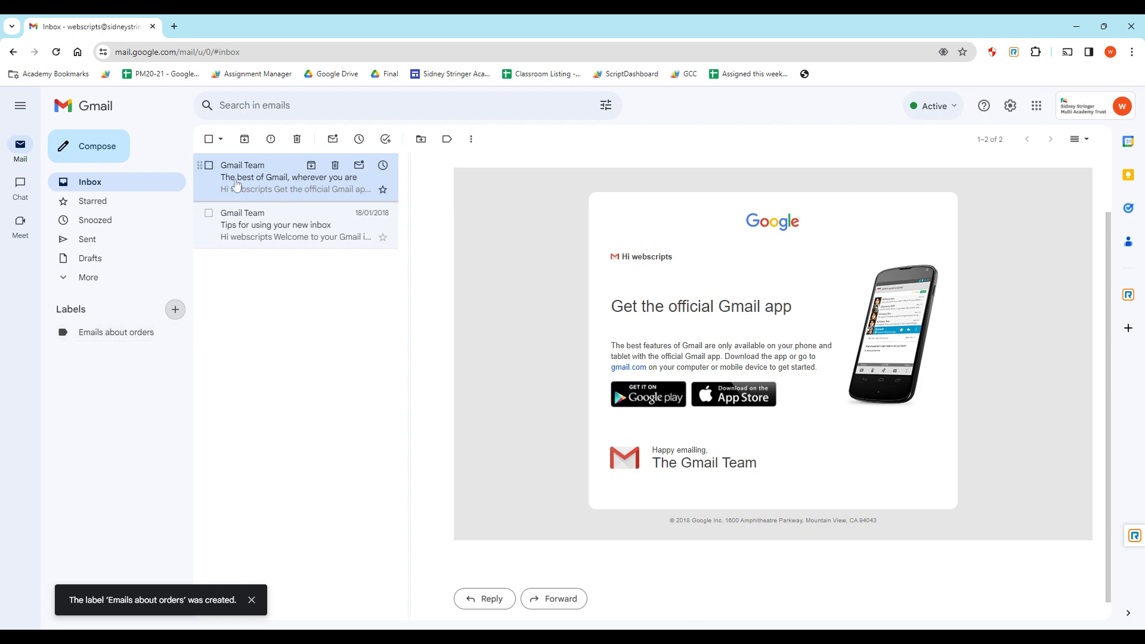
pyautogui.moveTo(286, 179); pyautogui.dragTo(98, 332)
pyautogui.click(97, 331)
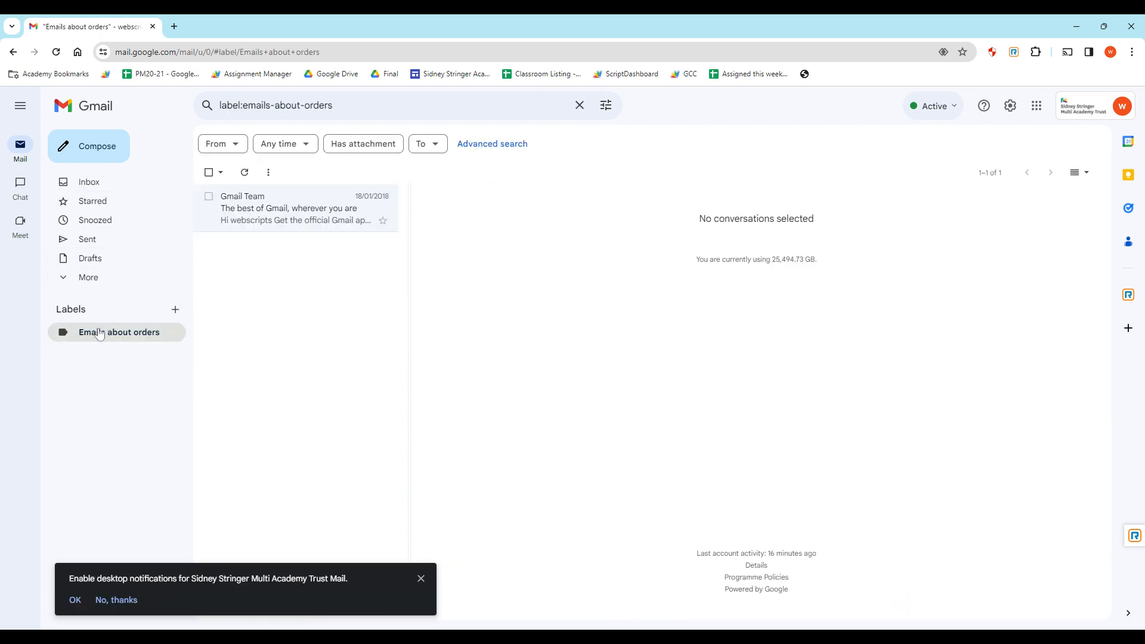
# Colour the 'Emails about orders' label red, then cancel out of the custom colour settings.
pyautogui.click(95, 189)
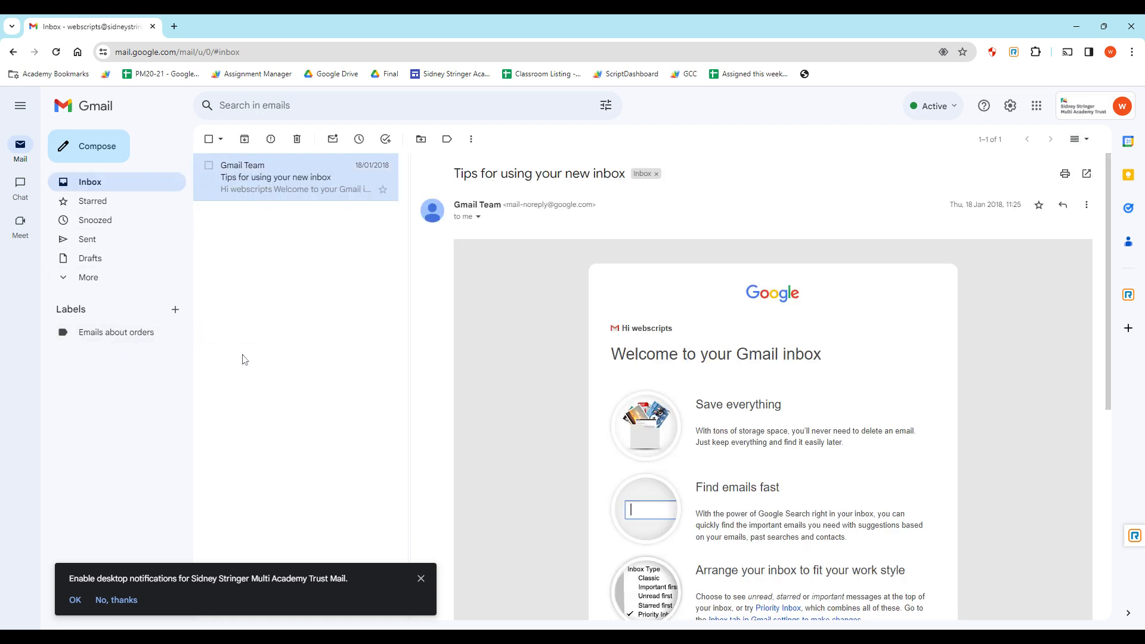
pyautogui.click(154, 334)
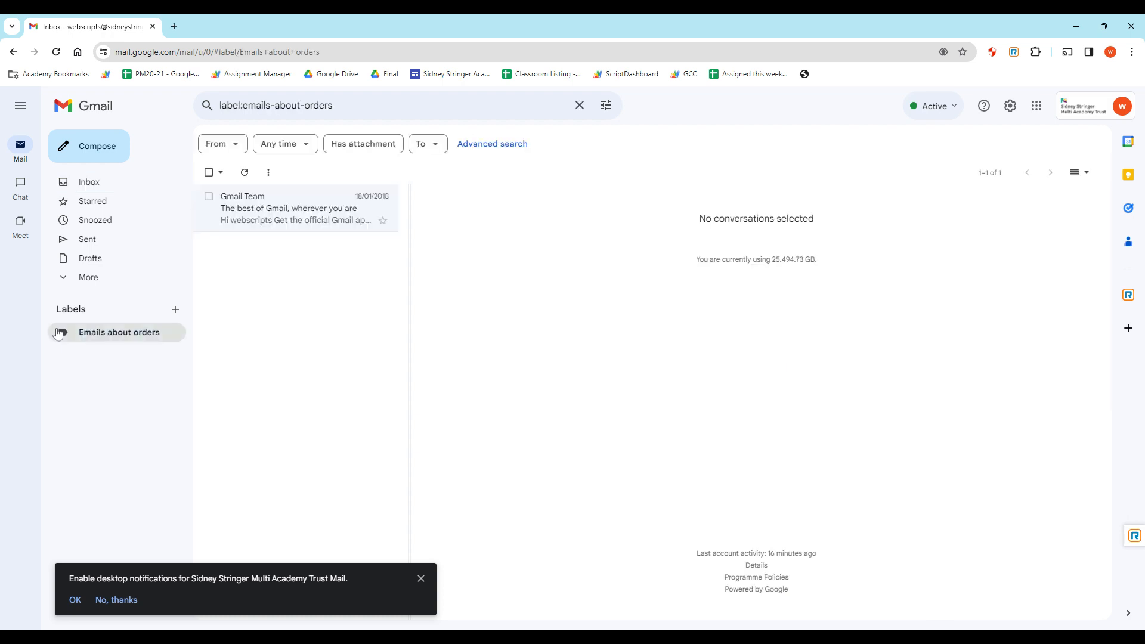
pyautogui.click(176, 333)
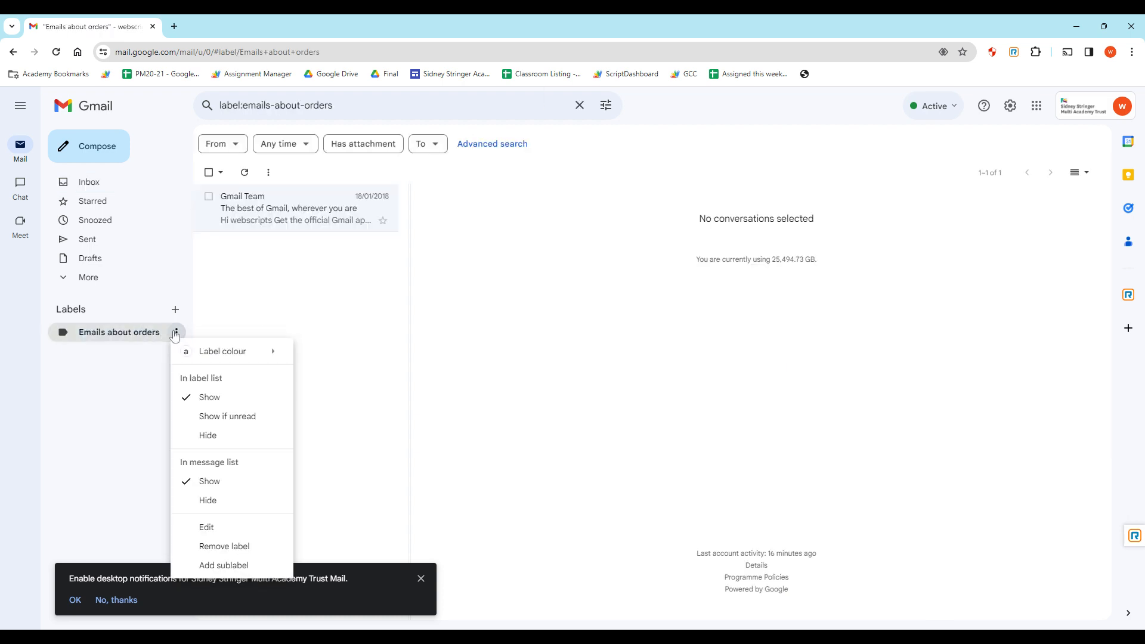
pyautogui.moveTo(233, 351)
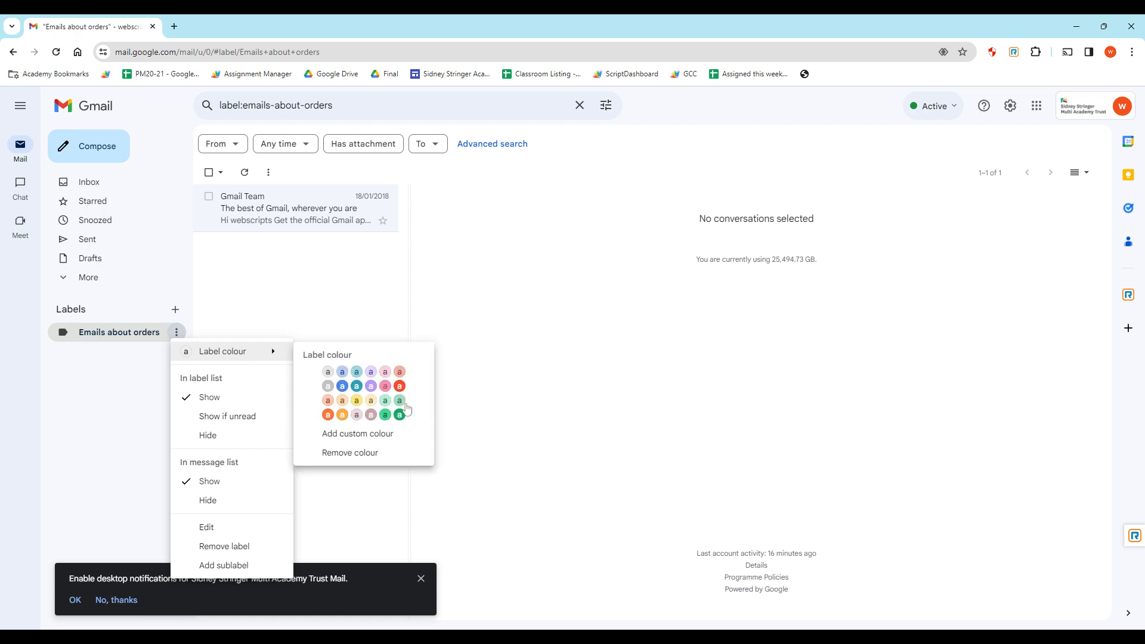
pyautogui.click(400, 387)
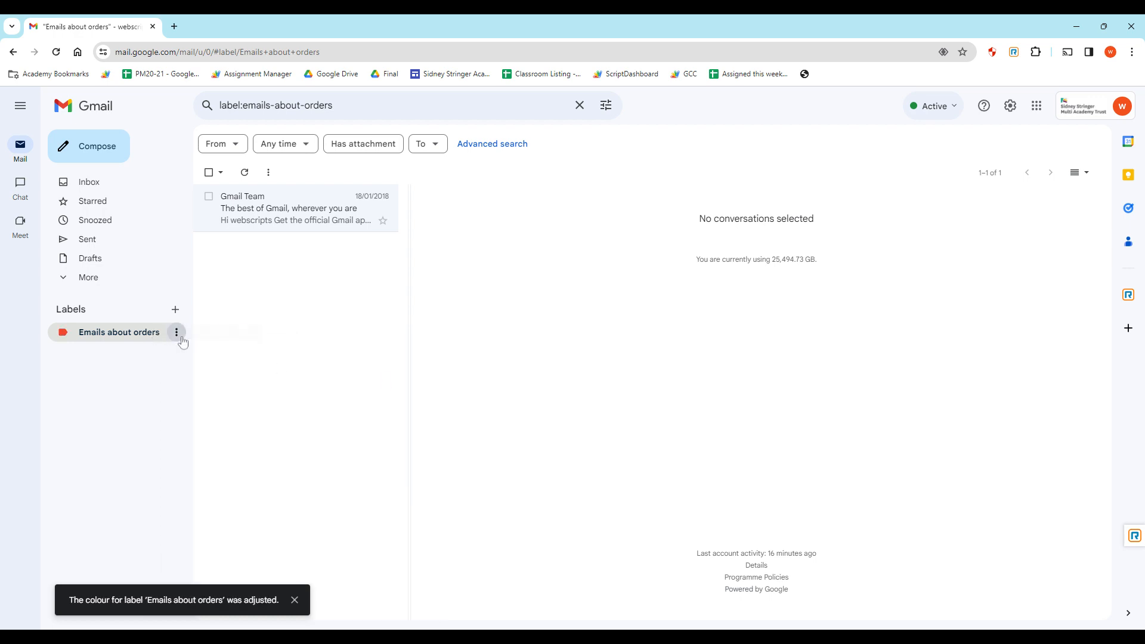
pyautogui.click(177, 332)
pyautogui.moveTo(229, 360)
pyautogui.click(378, 439)
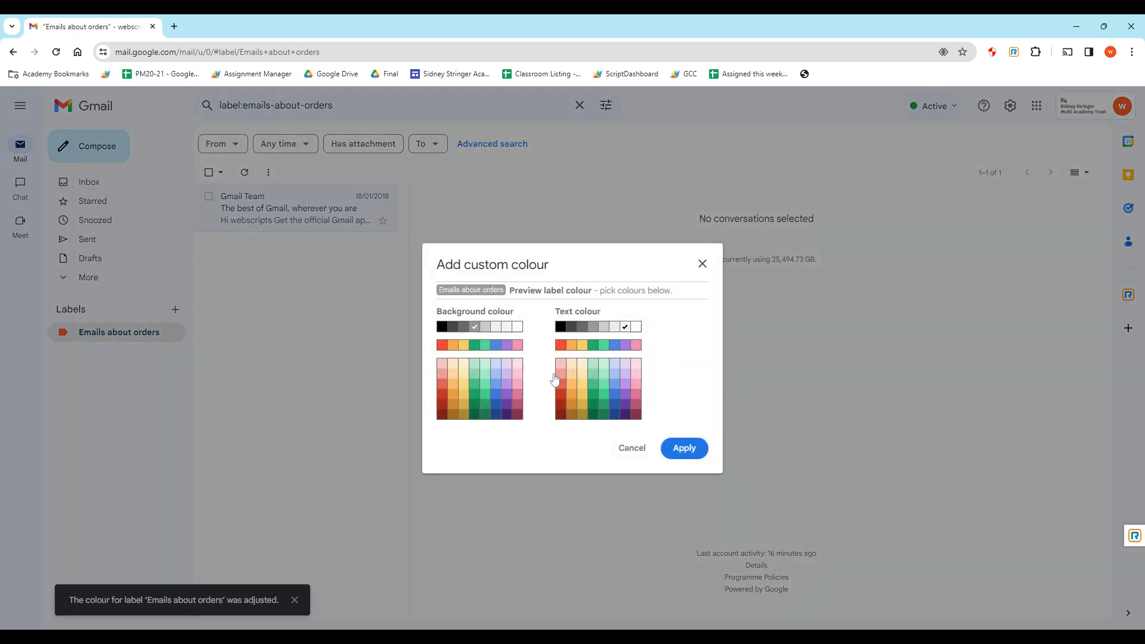
pyautogui.click(627, 450)
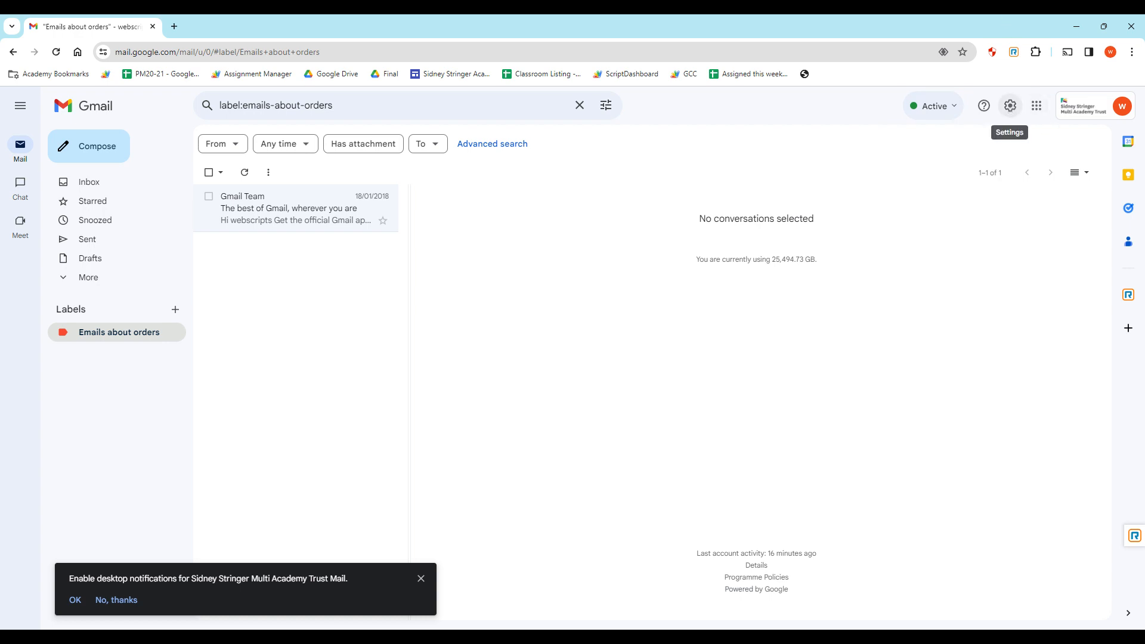
# Open Settings > Filters and Blocked Addresses and start a new filter from the colleague's staff address.
pyautogui.click(1009, 106)
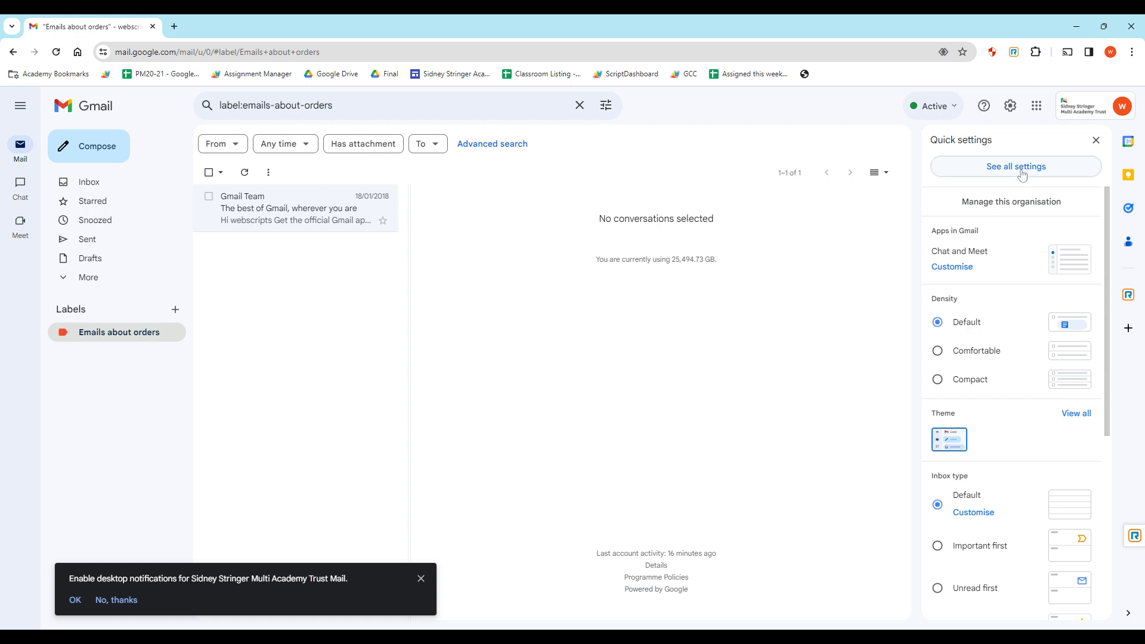
pyautogui.click(1022, 168)
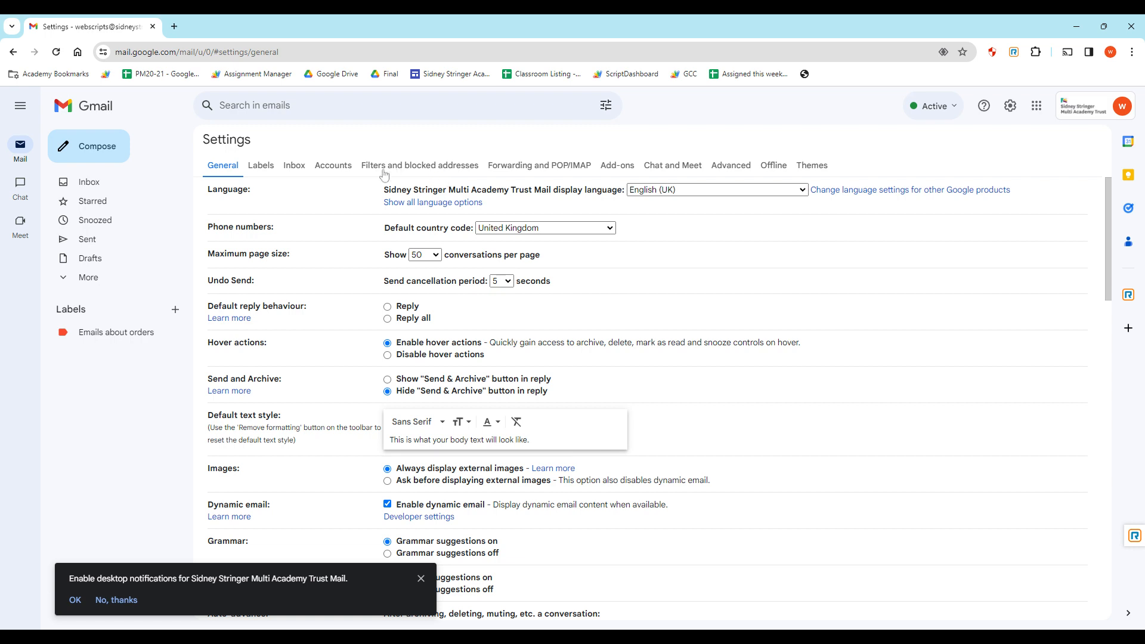
pyautogui.click(384, 174)
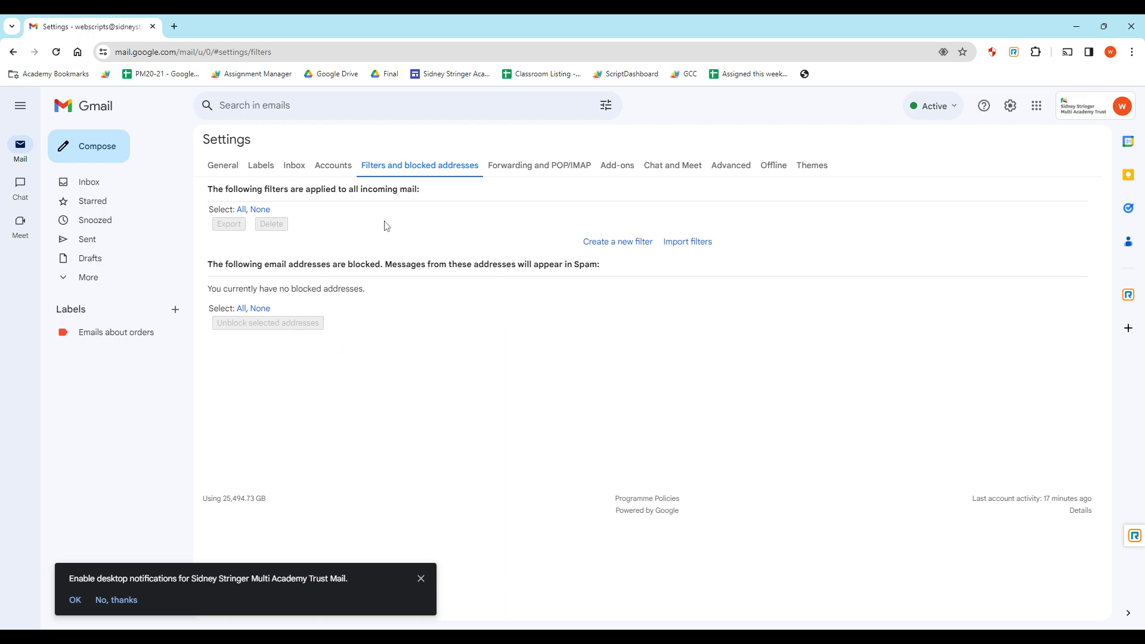
pyautogui.click(617, 243)
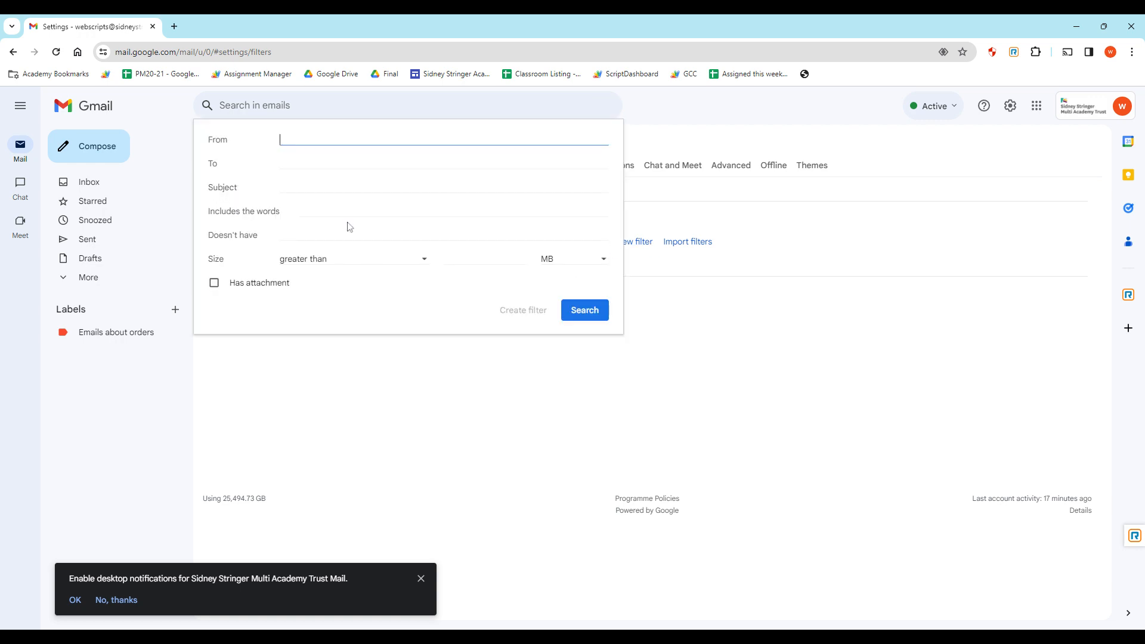
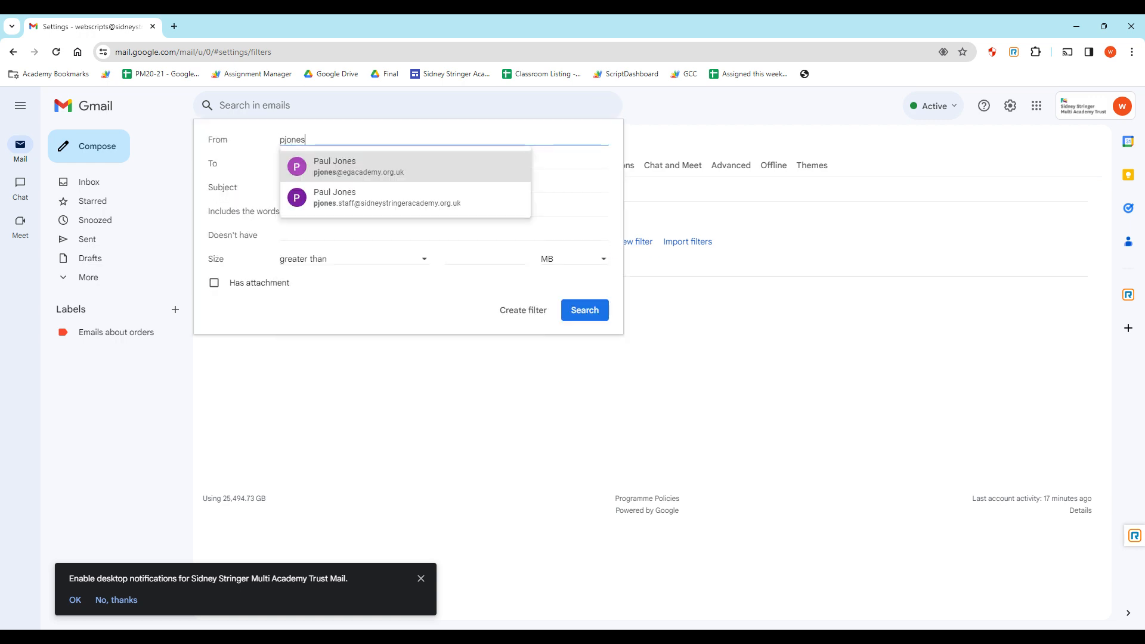
pyautogui.click(376, 204)
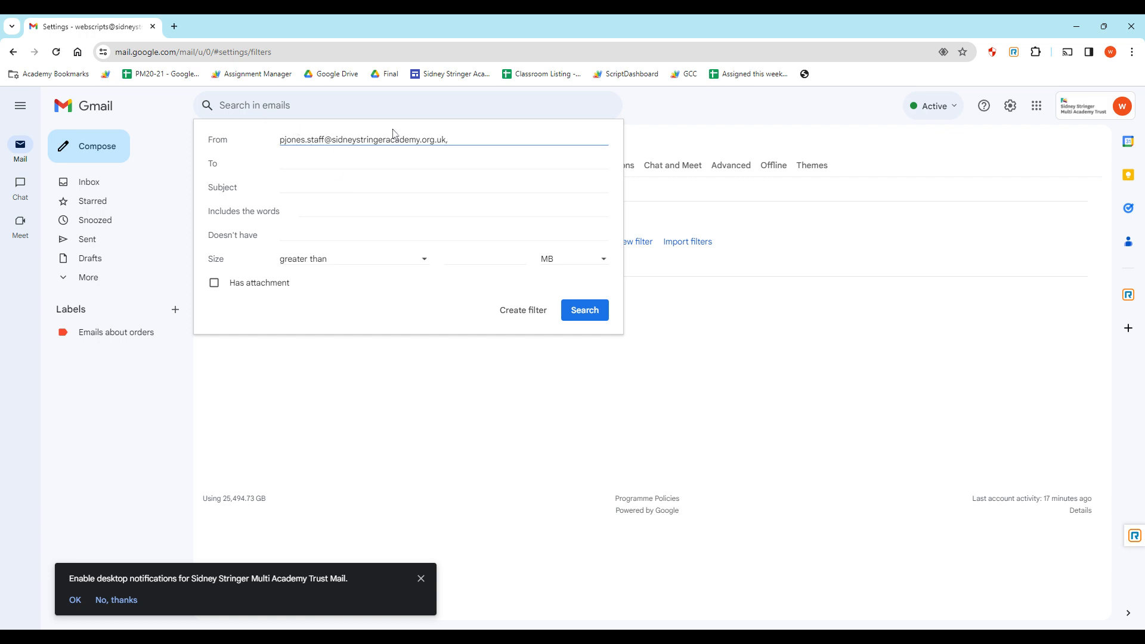
# Reset the criteria to only the colleague's staff address as sender, dropping 'duty rota', and continue.
pyautogui.tripleClick(283, 139)
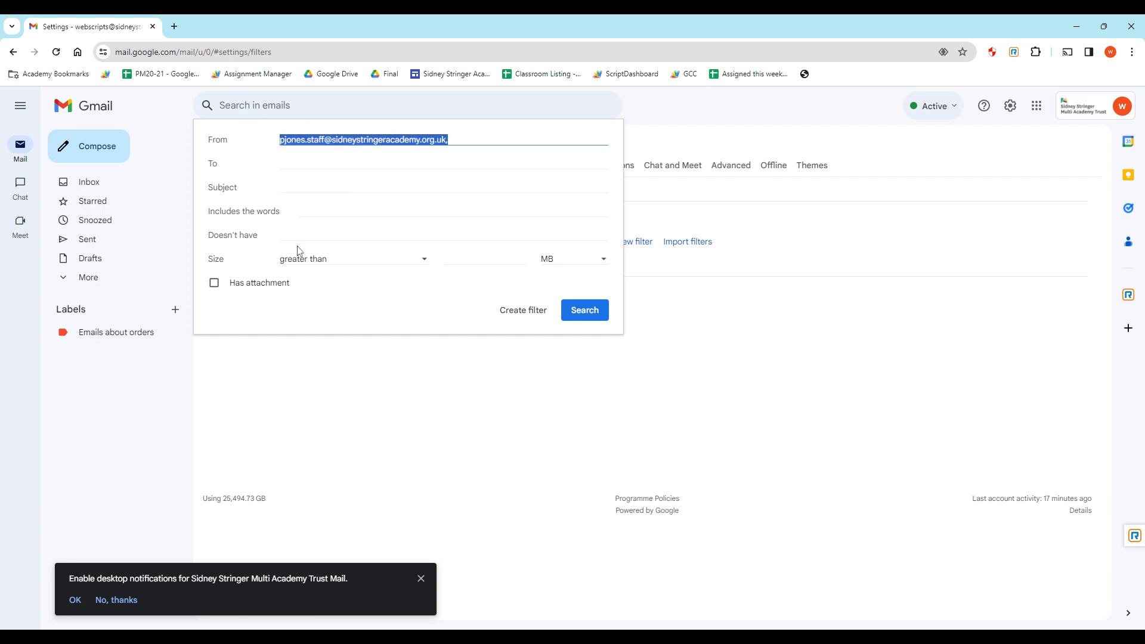
pyautogui.press('BackSpace')
pyautogui.click(314, 213)
pyautogui.write('duty rota')
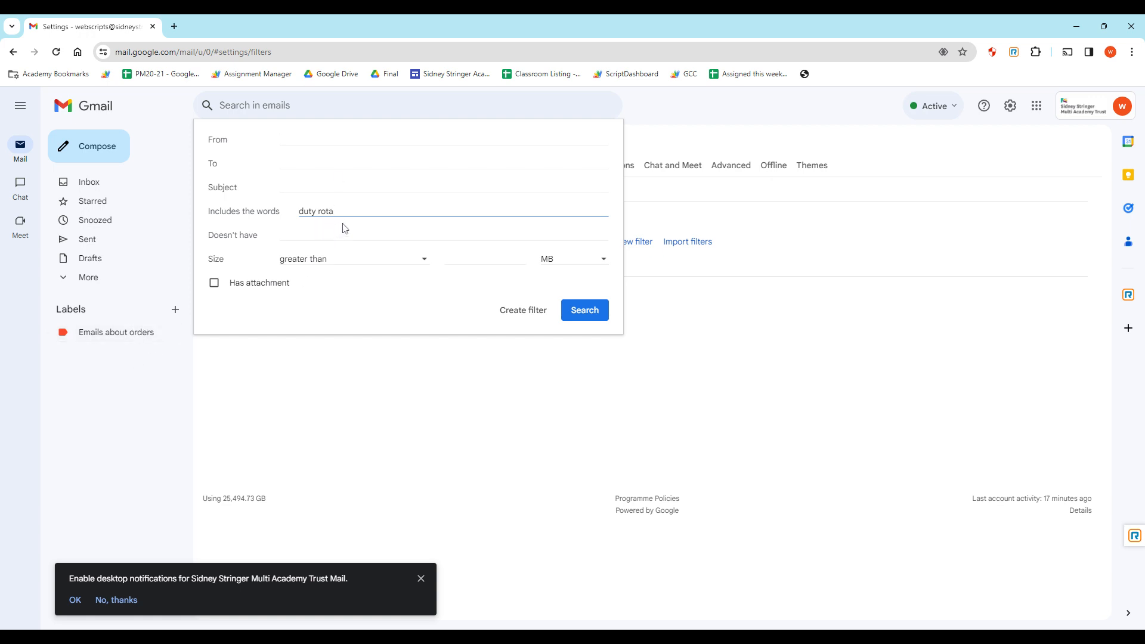
pyautogui.hotkey('ctrl', 'a')
pyautogui.press('BackSpace')
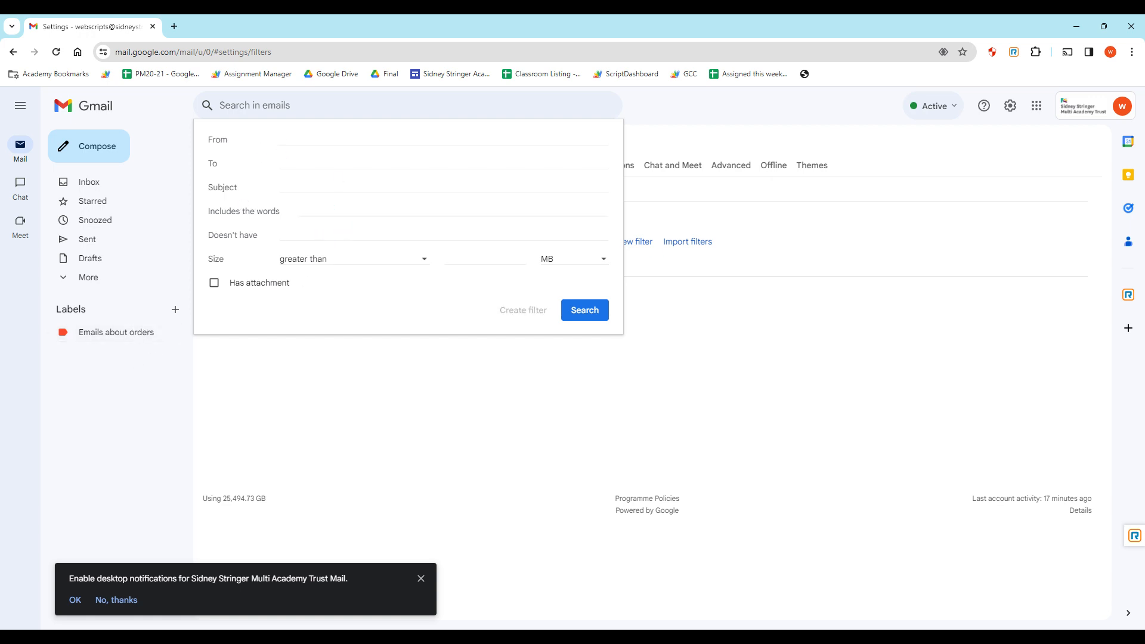
pyautogui.click(281, 142)
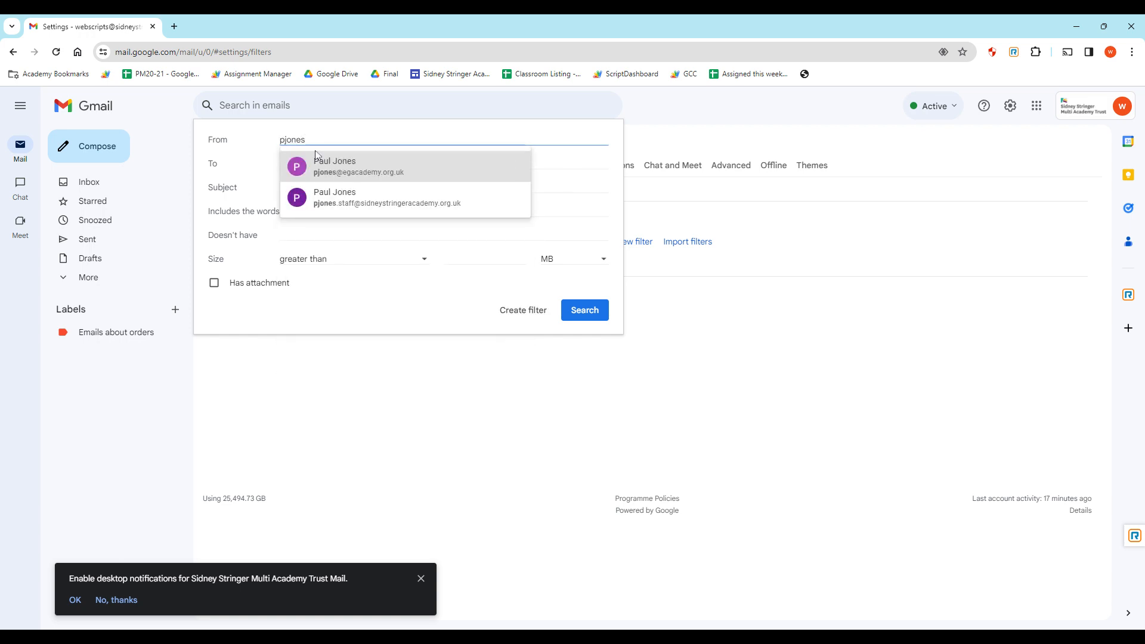
pyautogui.click(343, 196)
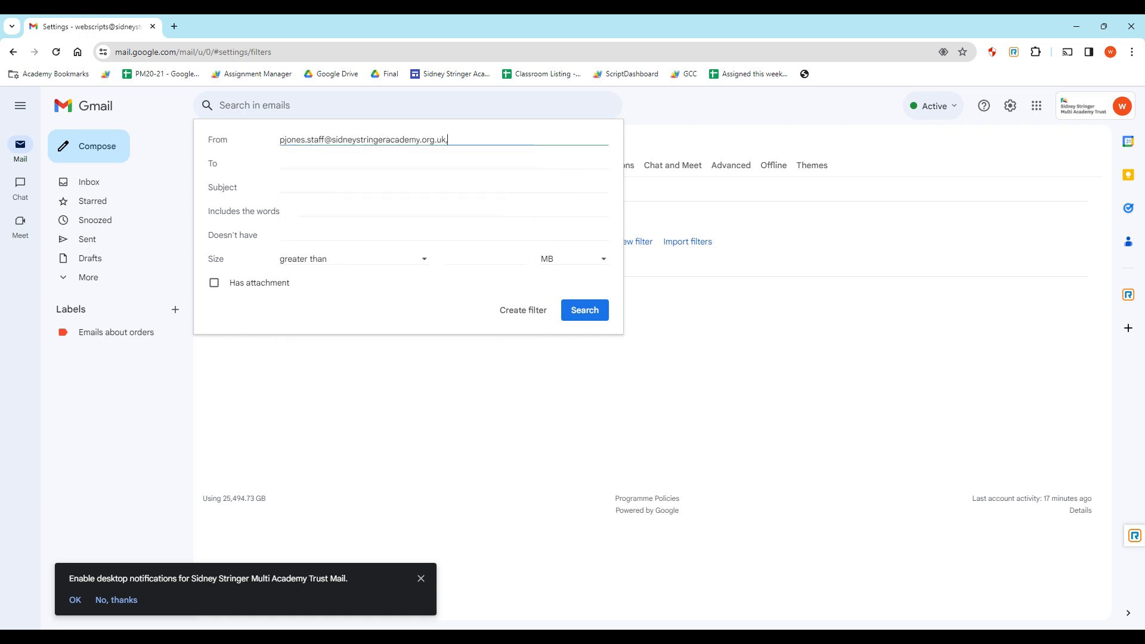
pyautogui.click(516, 313)
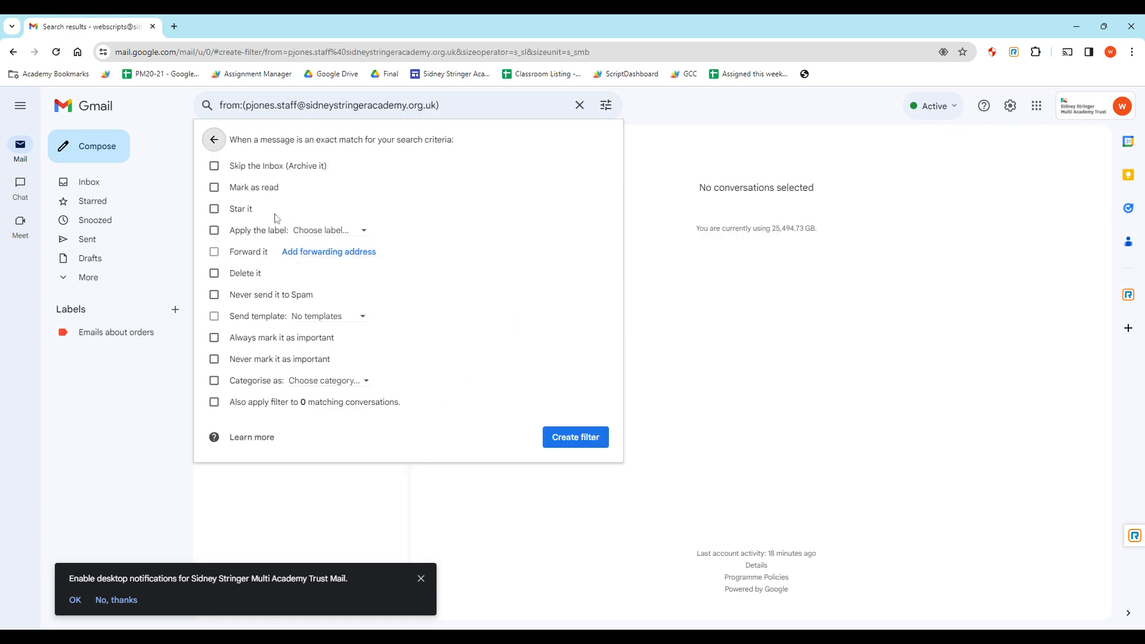
# Have the filter apply a new label named with the colleague's first name, create it, and return to Inbox.
pyautogui.click(263, 233)
pyautogui.click(332, 231)
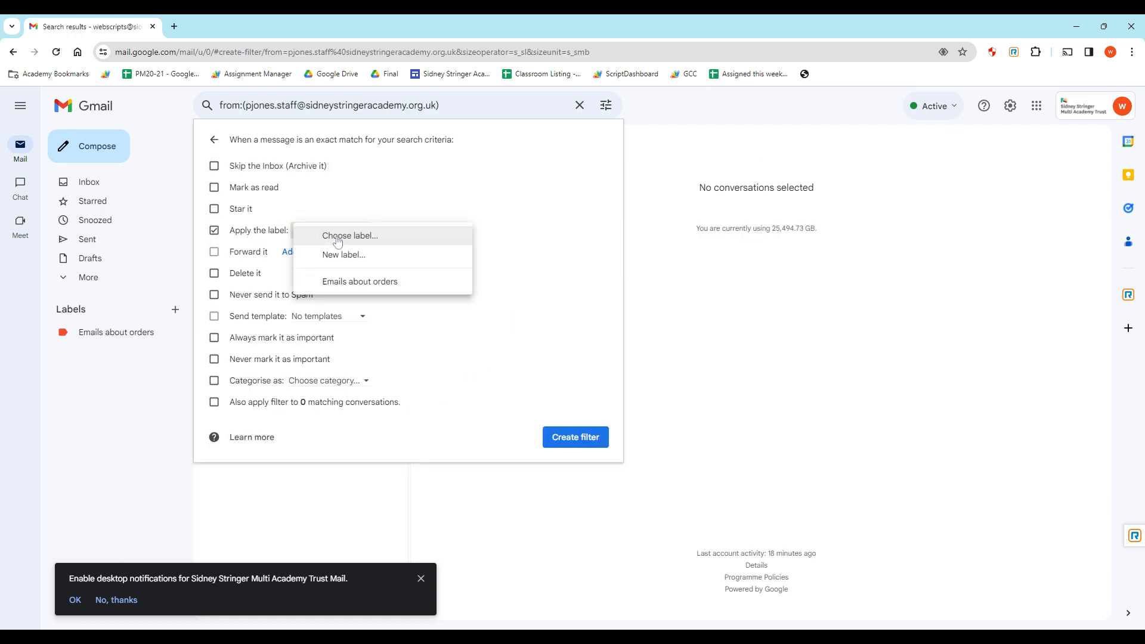
pyautogui.click(325, 233)
pyautogui.click(325, 233)
pyautogui.click(339, 253)
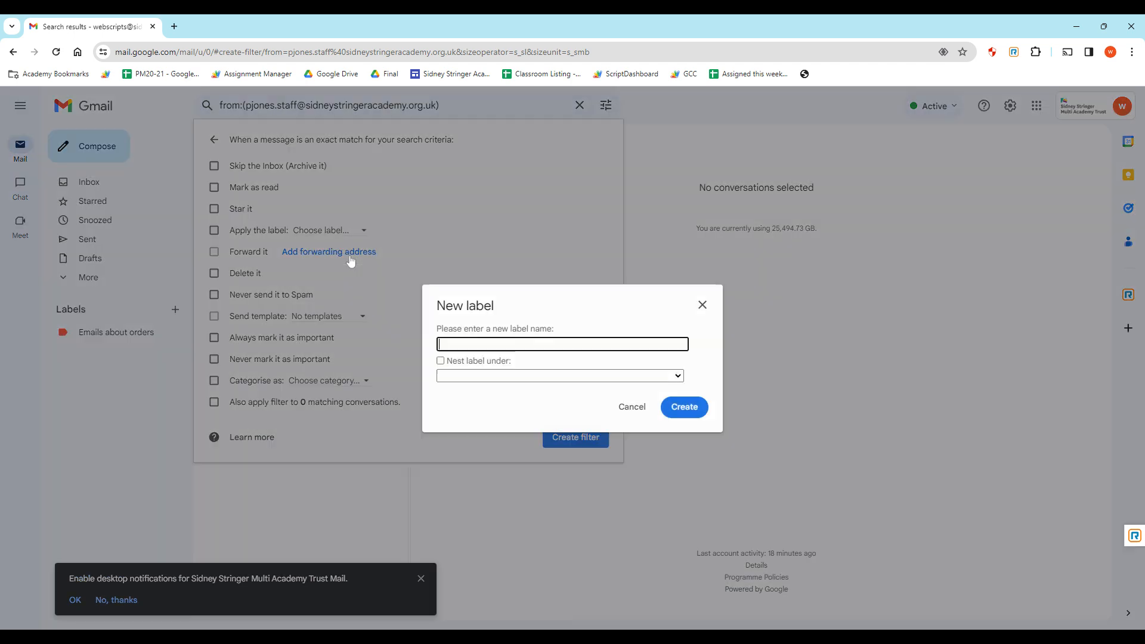
pyautogui.write('Paul')
pyautogui.click(685, 414)
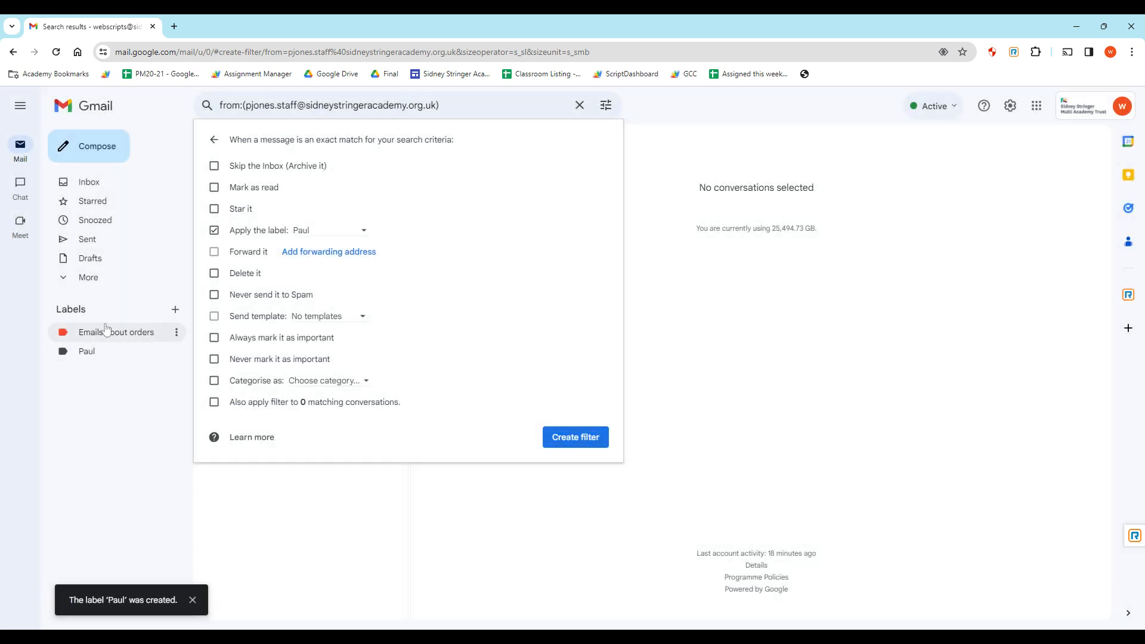
pyautogui.click(755, 330)
pyautogui.click(89, 182)
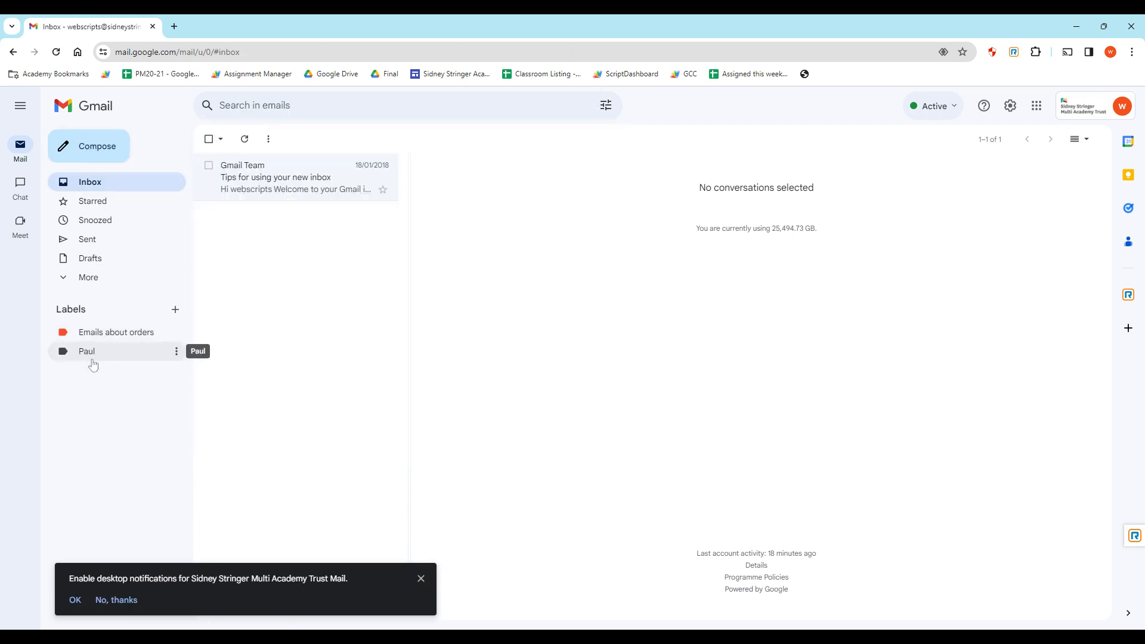
# Give the colleague's label a light-green colour and switch over to Chat.
pyautogui.click(176, 351)
pyautogui.moveTo(218, 376)
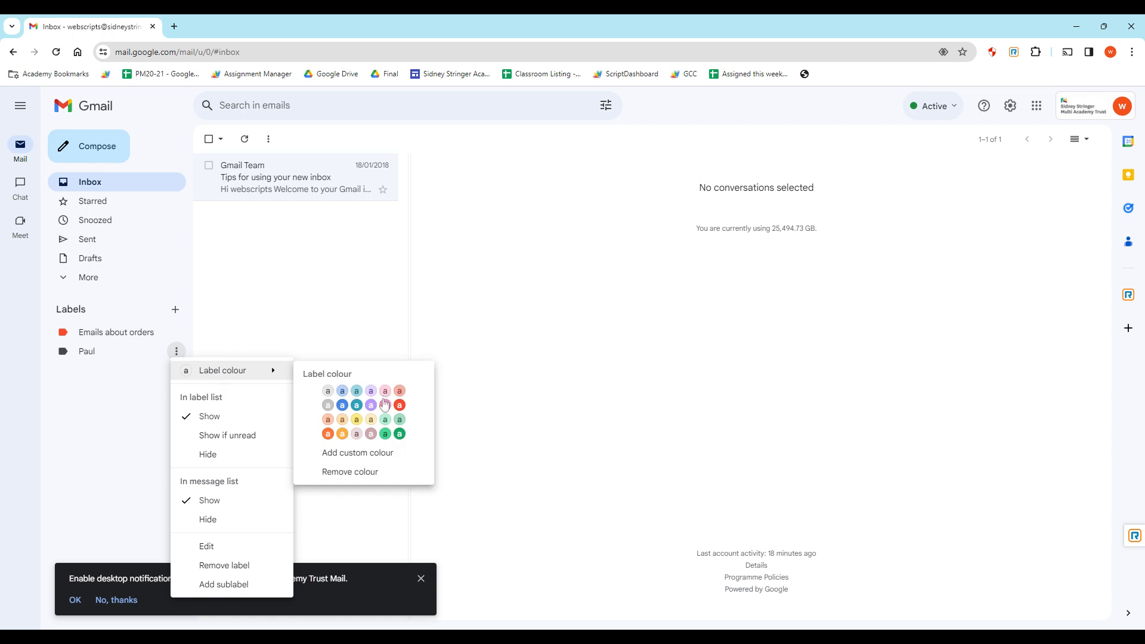
pyautogui.click(389, 435)
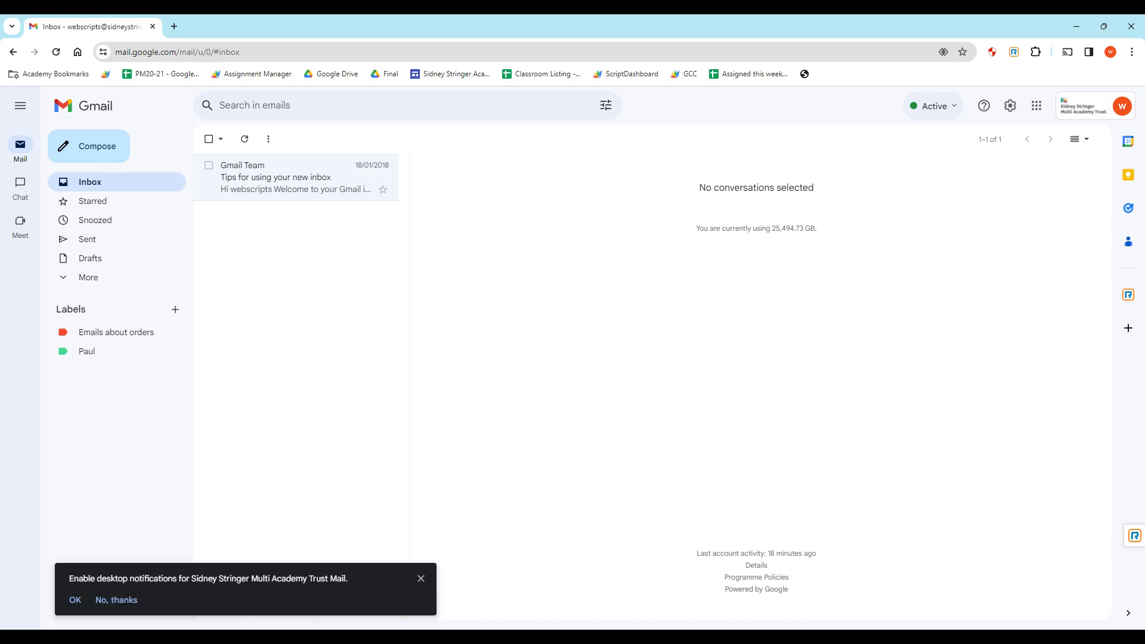
pyautogui.click(24, 182)
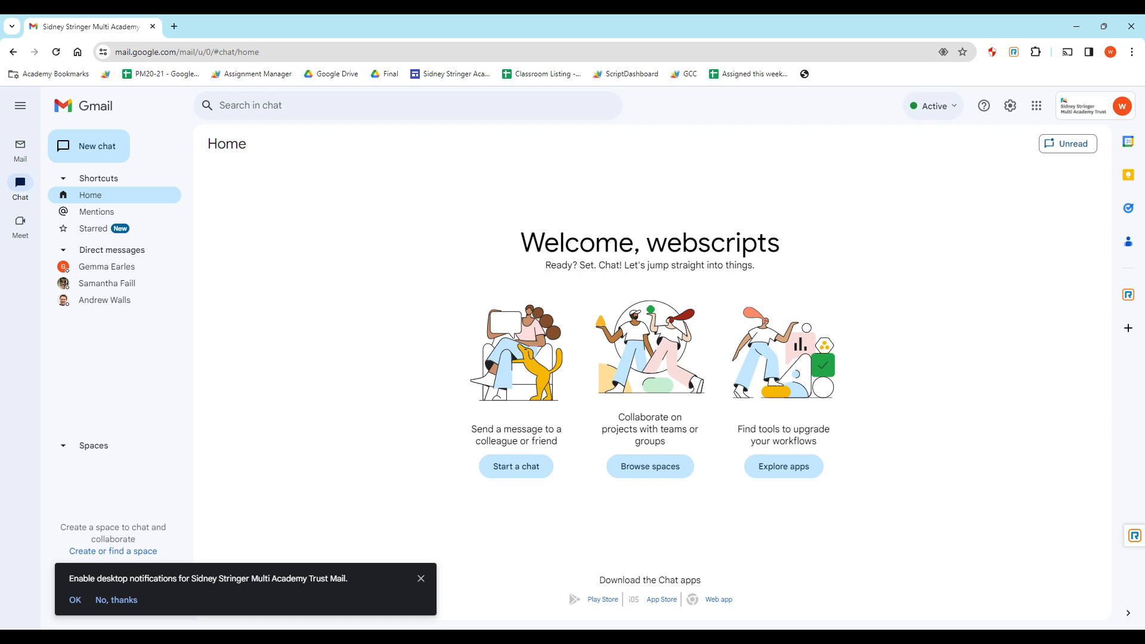
# Start a direct chat with the colleague from New chat and send the message 'Hi'.
pyautogui.click(24, 154)
pyautogui.click(22, 182)
pyautogui.click(99, 159)
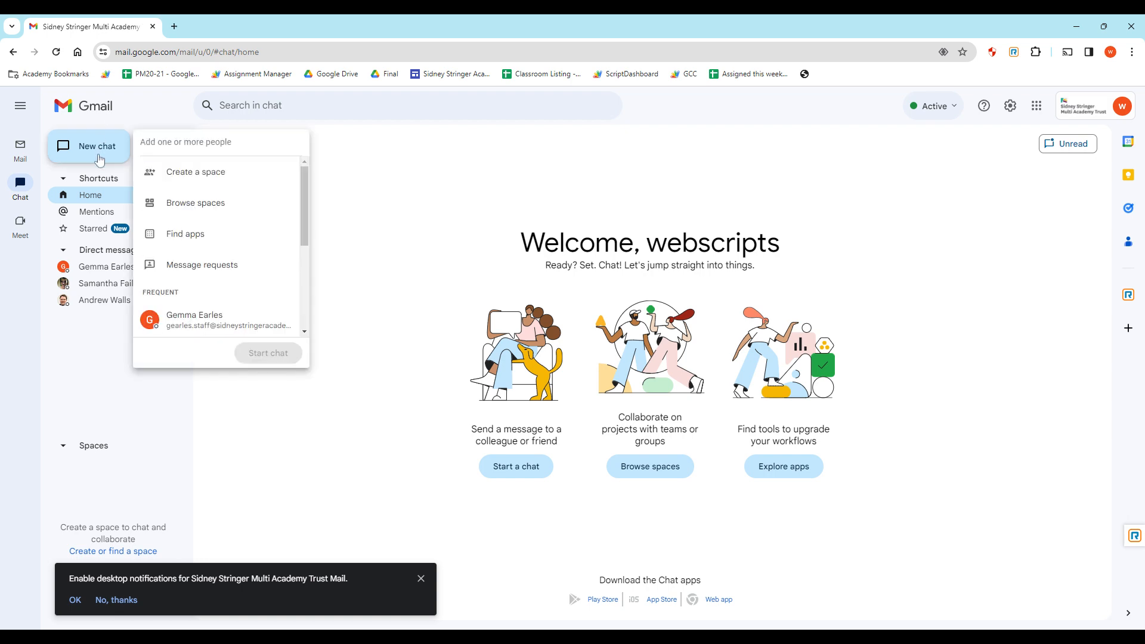
pyautogui.scroll(-3, 227, 212)
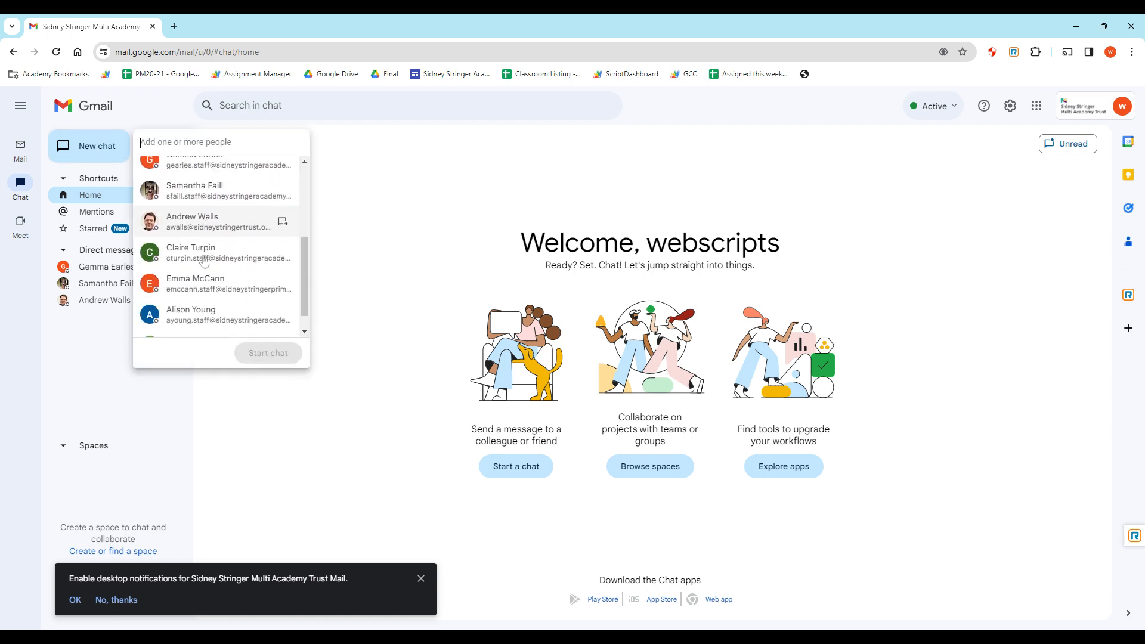
pyautogui.scroll(3, 200, 213)
pyautogui.scroll(-3, 199, 226)
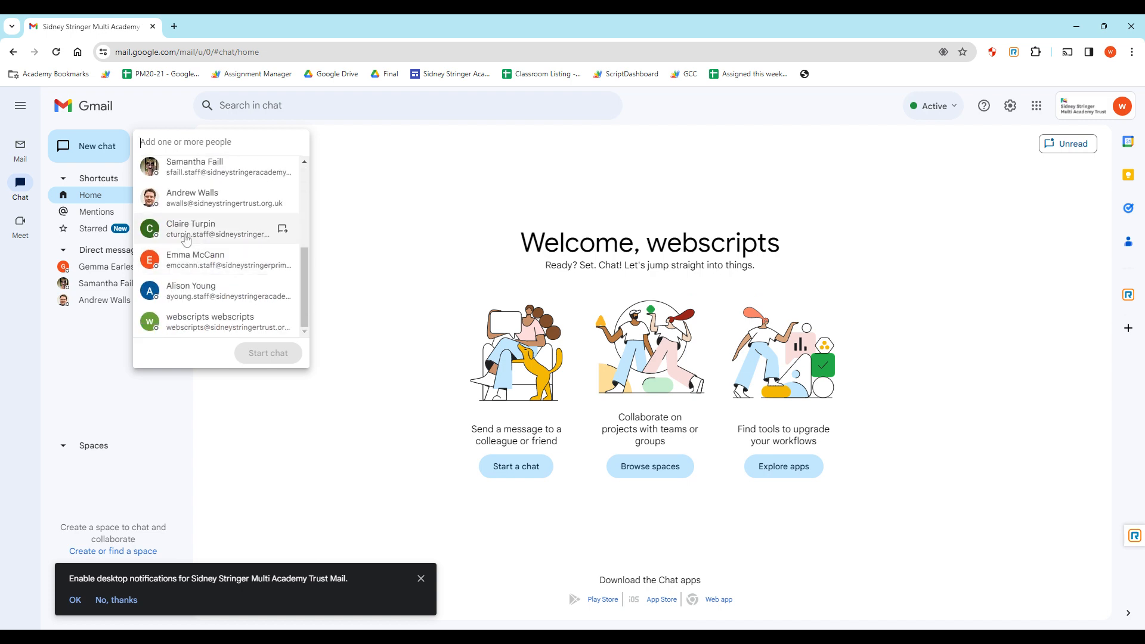
pyautogui.click(197, 198)
pyautogui.click(274, 353)
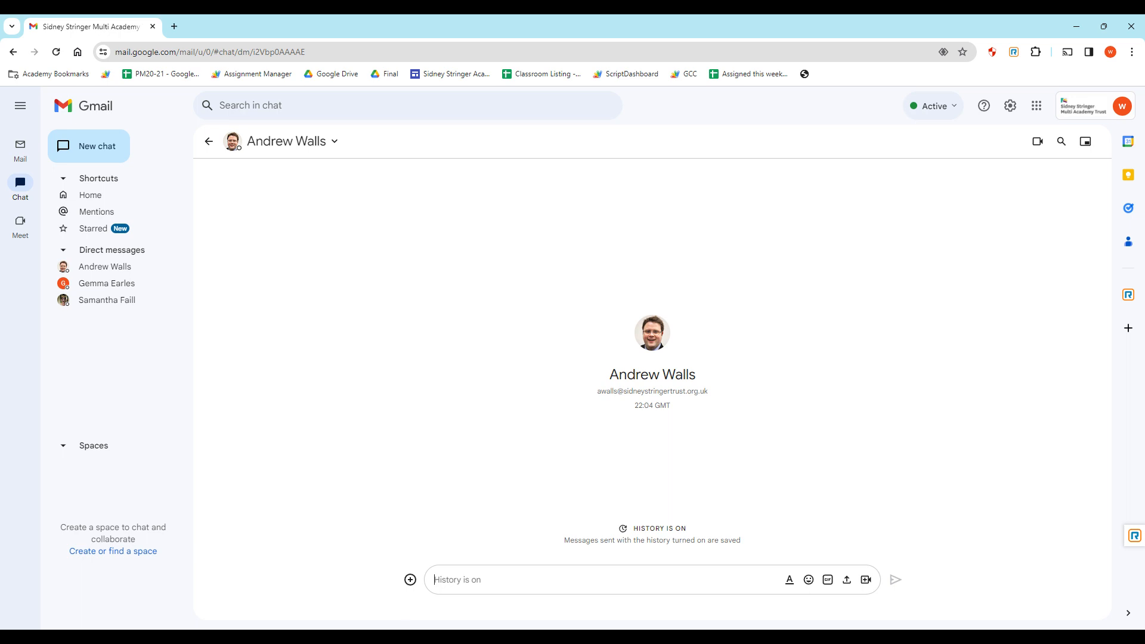
pyautogui.write('Hi,')
pyautogui.press('Return')
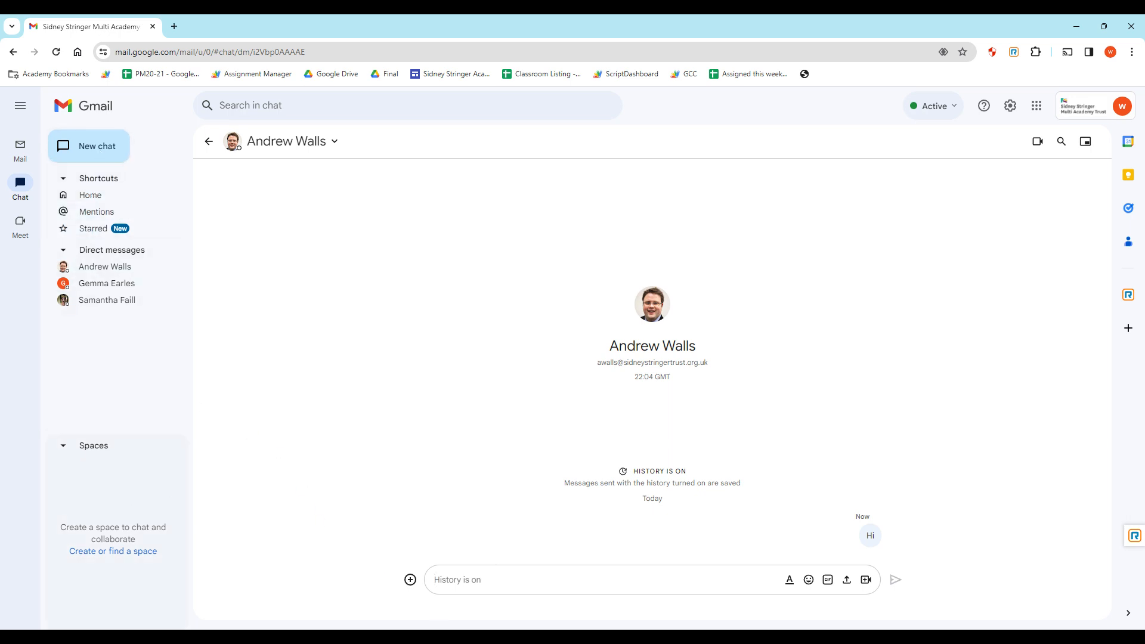
# Create a Chat space named 'IT Team' via New chat > Create a space, dismissing the tip.
pyautogui.click(64, 446)
pyautogui.click(83, 616)
pyautogui.click(95, 146)
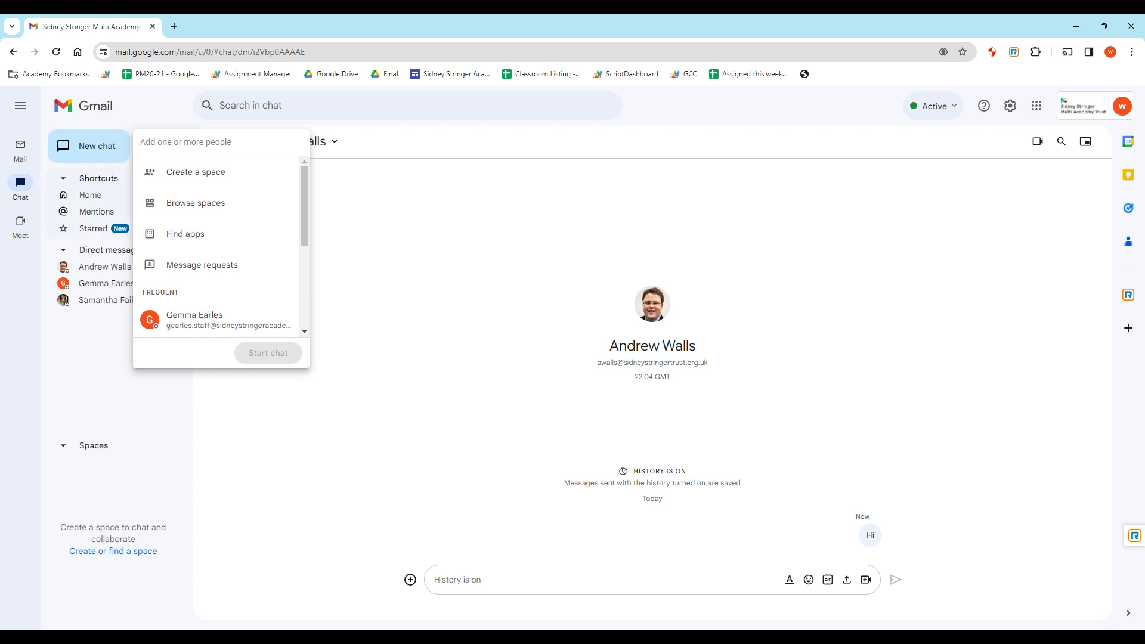
pyautogui.click(242, 171)
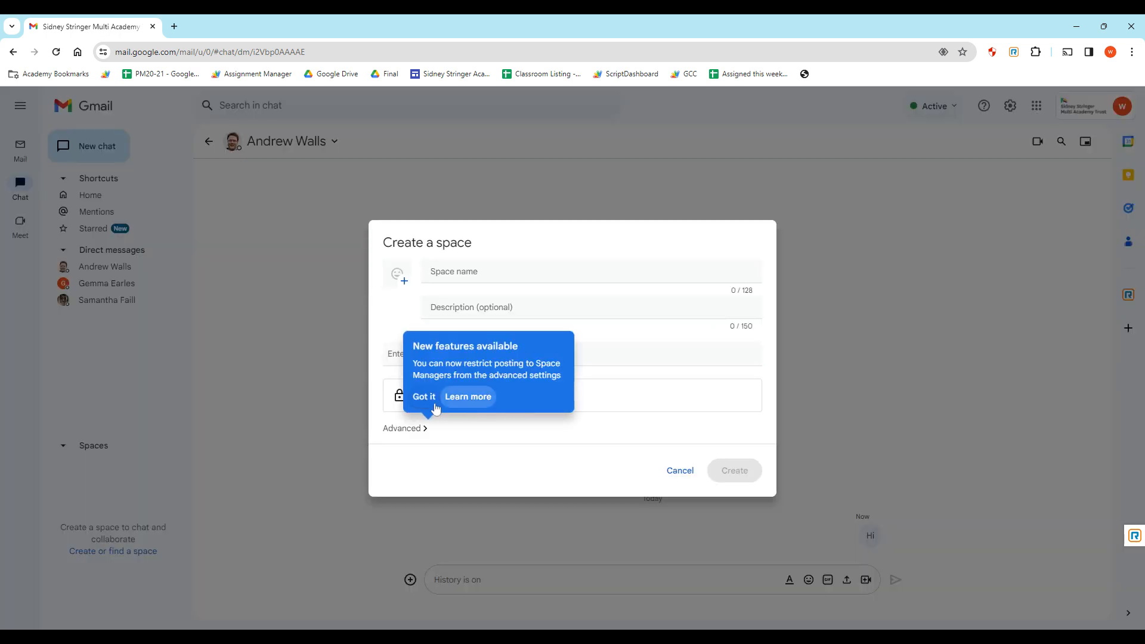
pyautogui.click(425, 396)
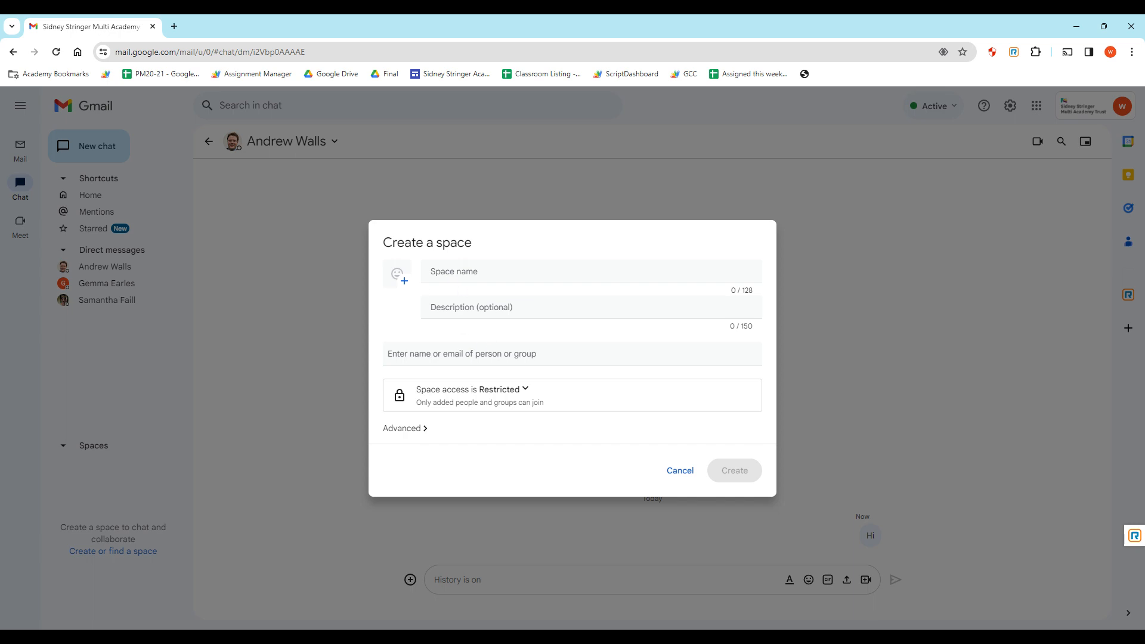
pyautogui.click(650, 280)
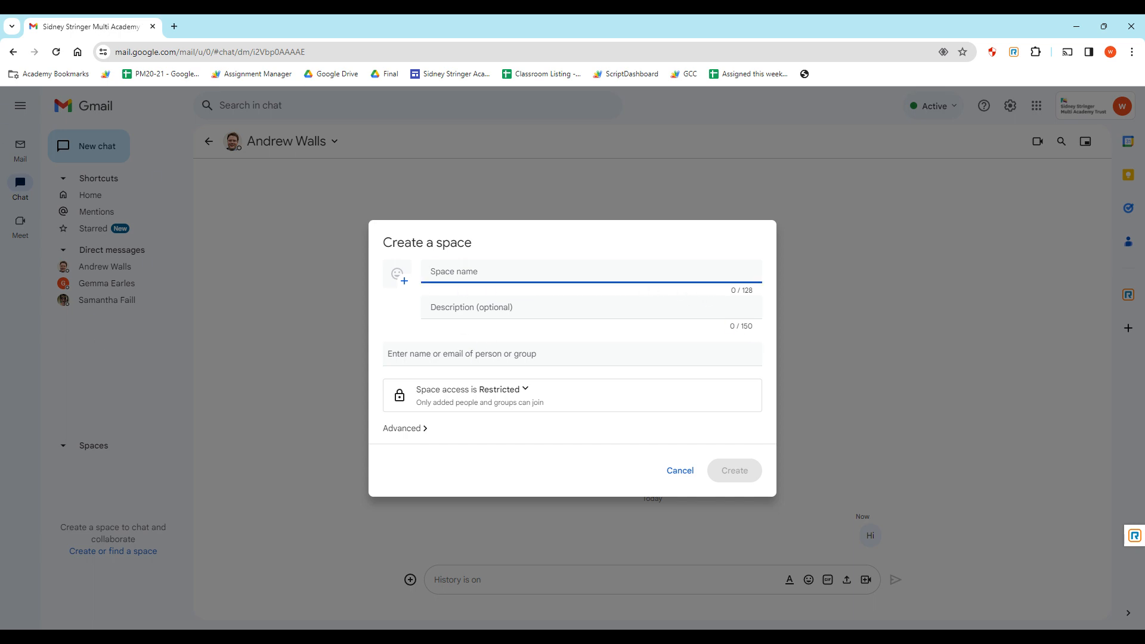
pyautogui.write('IT Team')
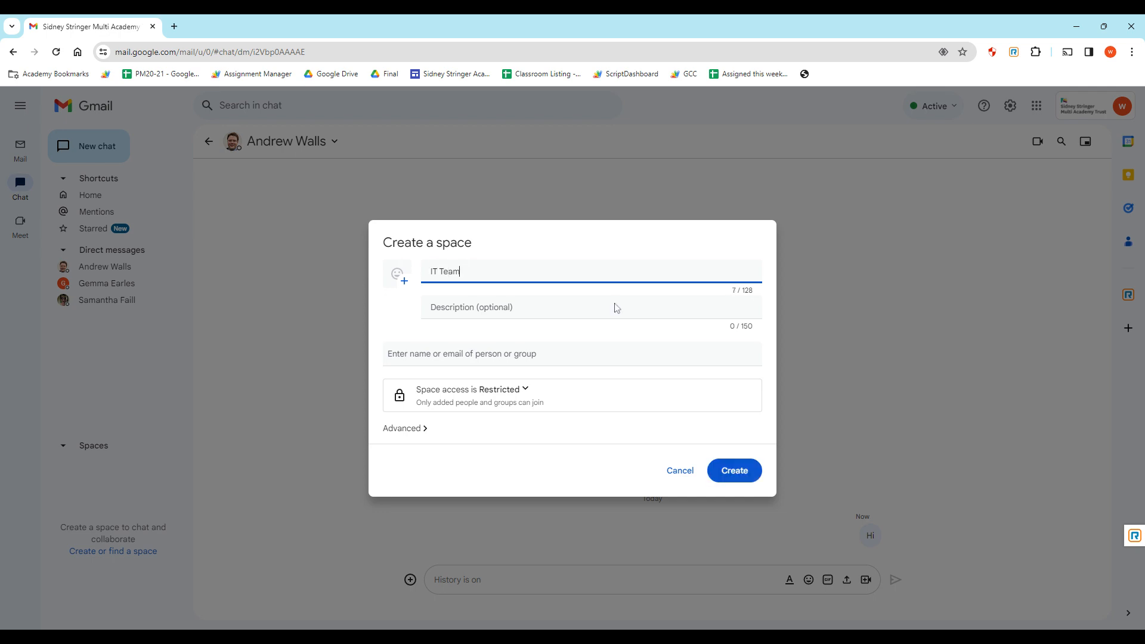
pyautogui.click(736, 473)
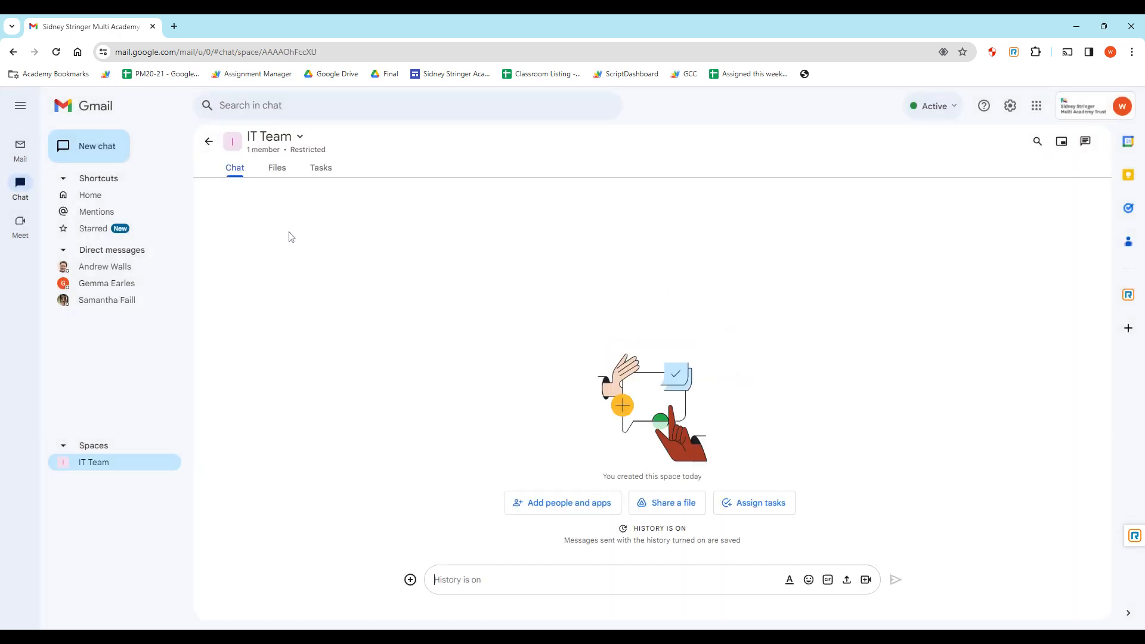
pyautogui.click(260, 154)
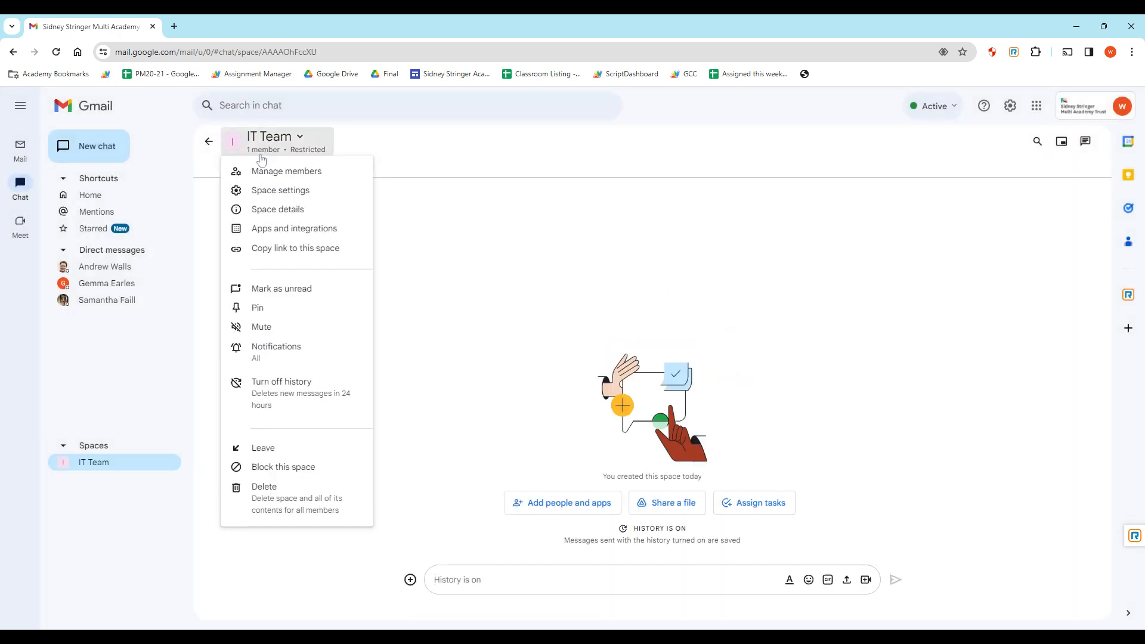
pyautogui.click(269, 172)
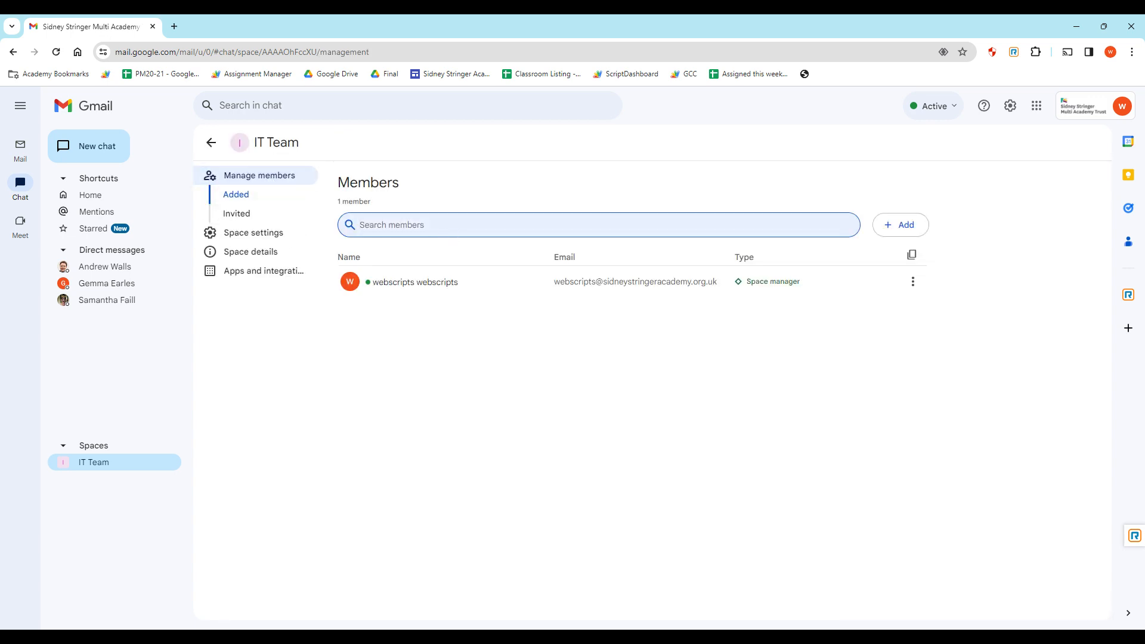
pyautogui.click(906, 225)
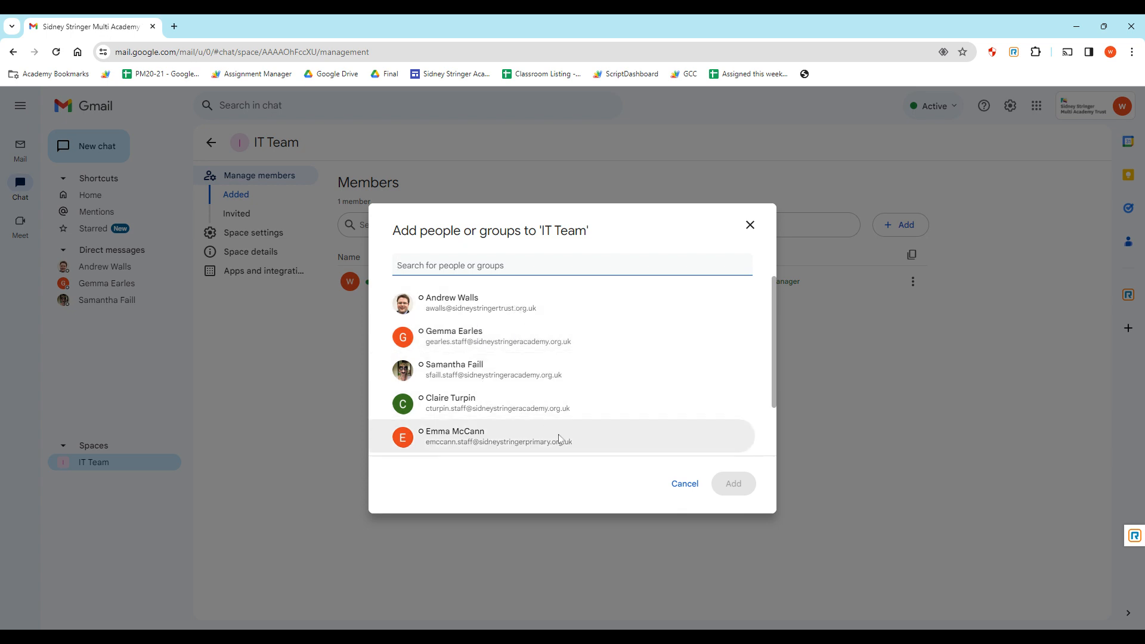
pyautogui.click(749, 225)
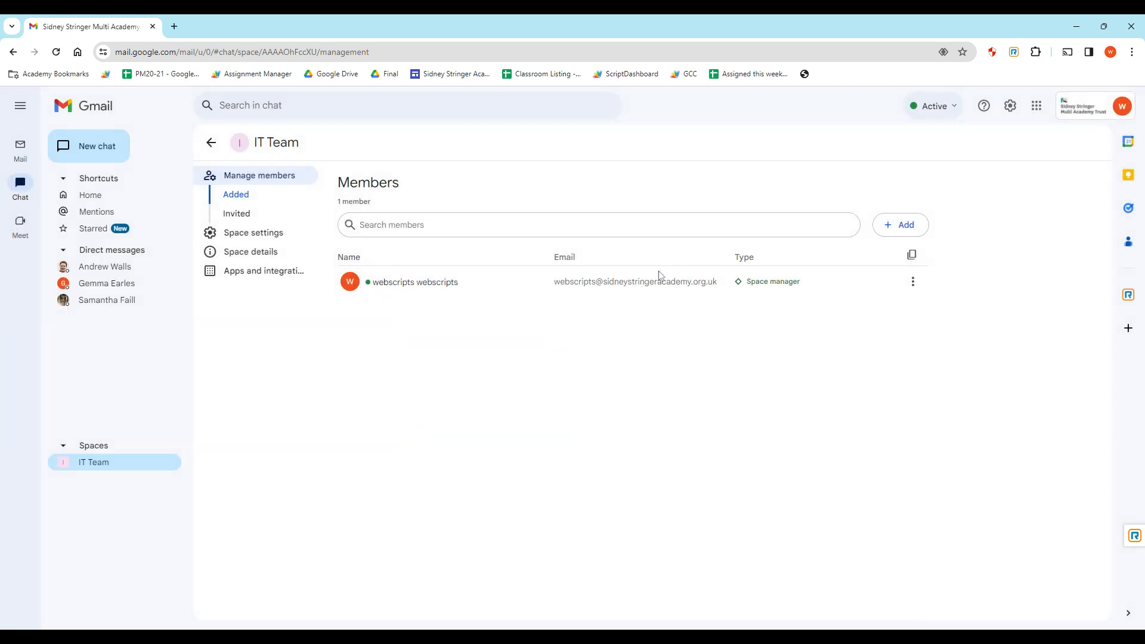
pyautogui.click(96, 463)
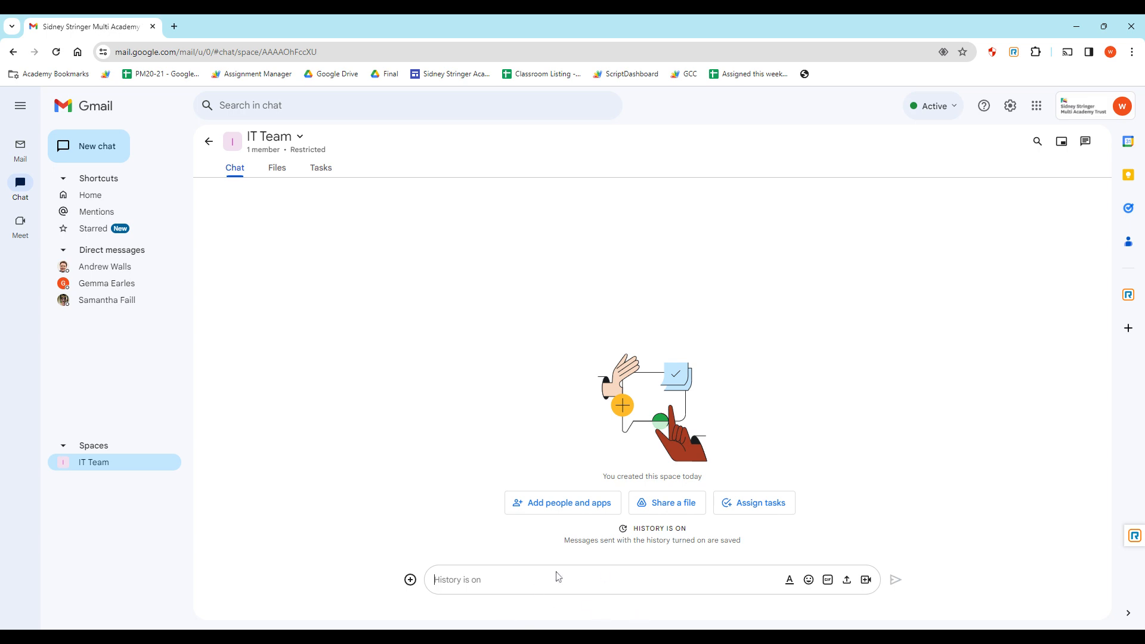
# Switch from Chat back to the mail Inbox and close the desktop-notifications toast.
pyautogui.click(20, 148)
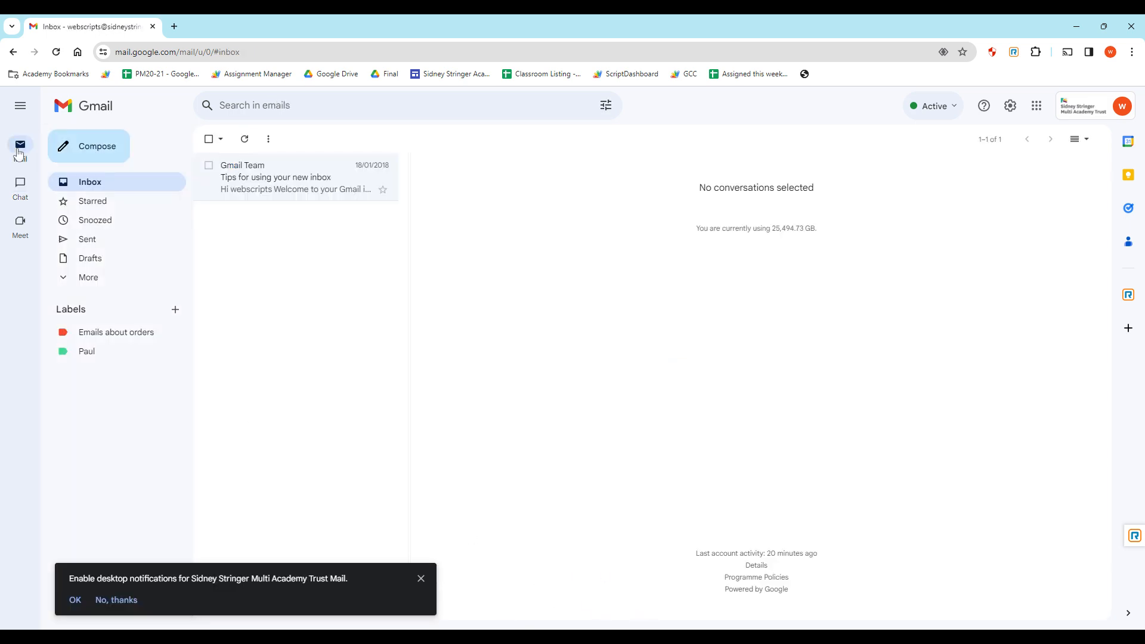
pyautogui.click(417, 578)
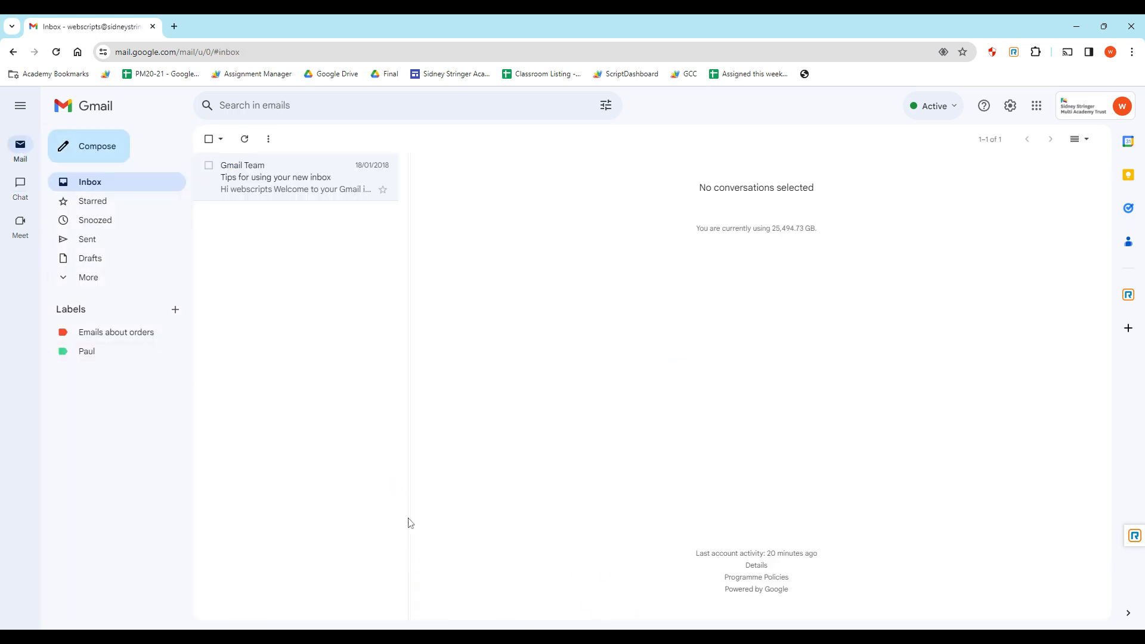